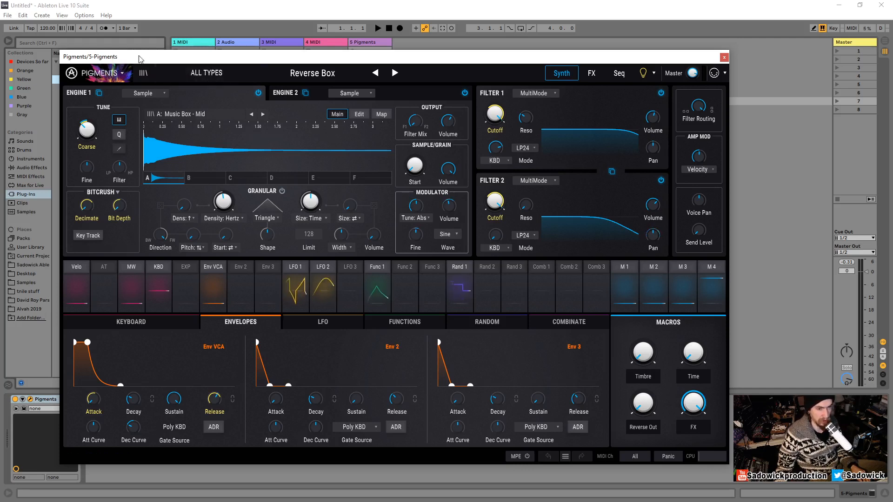
- Load the Default preset from the Template category
drag(212, 55, 207, 45)
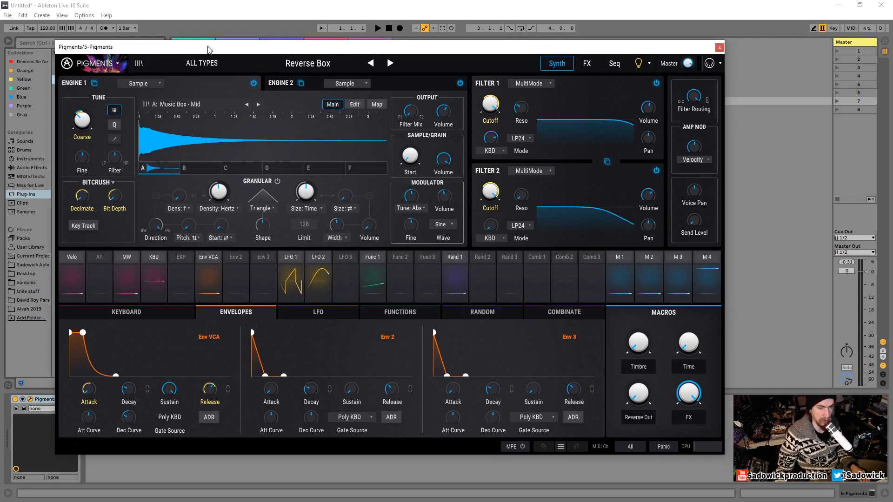
click(204, 64)
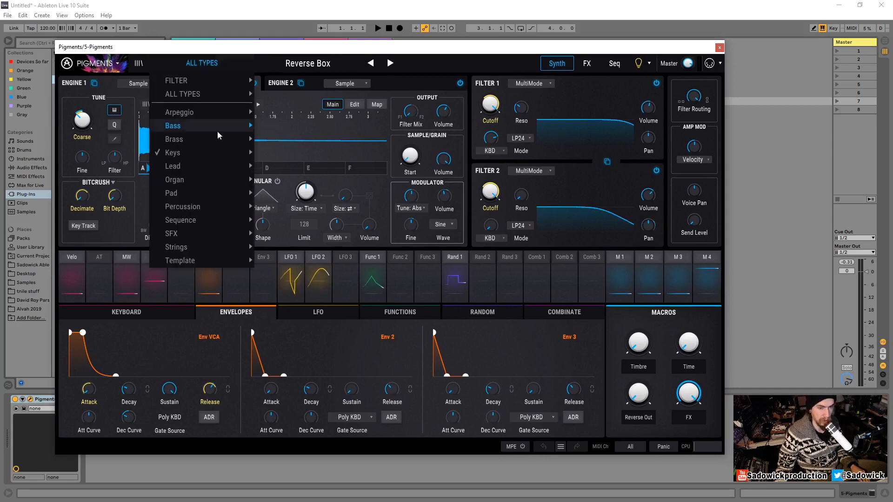
mouse_move(216, 261)
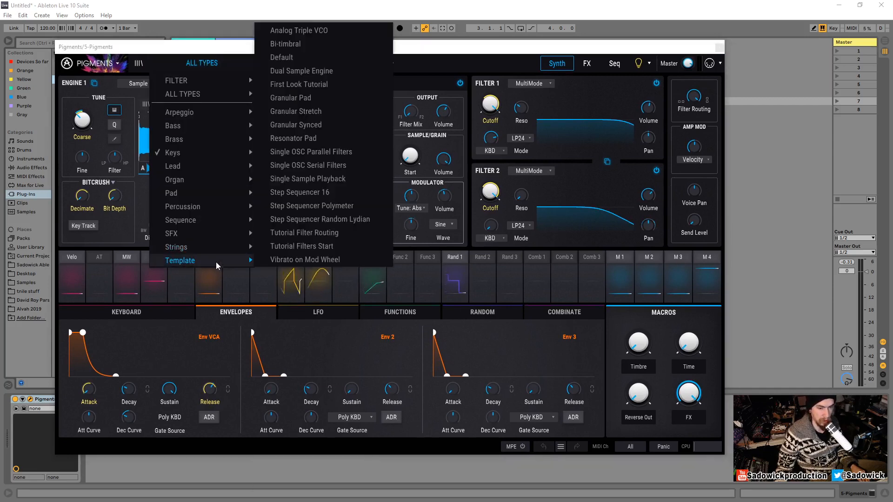
click(288, 58)
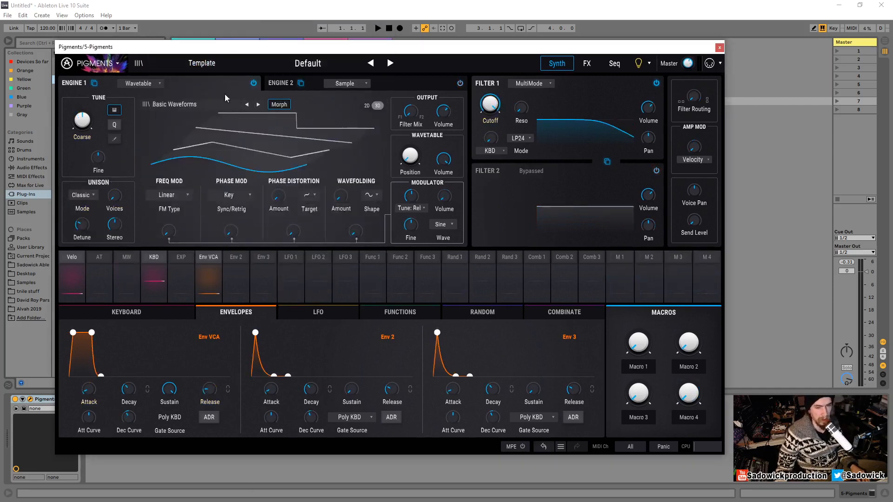
- Switch Engine 1 from Wavetable to the Sample engine
drag(242, 48, 234, 47)
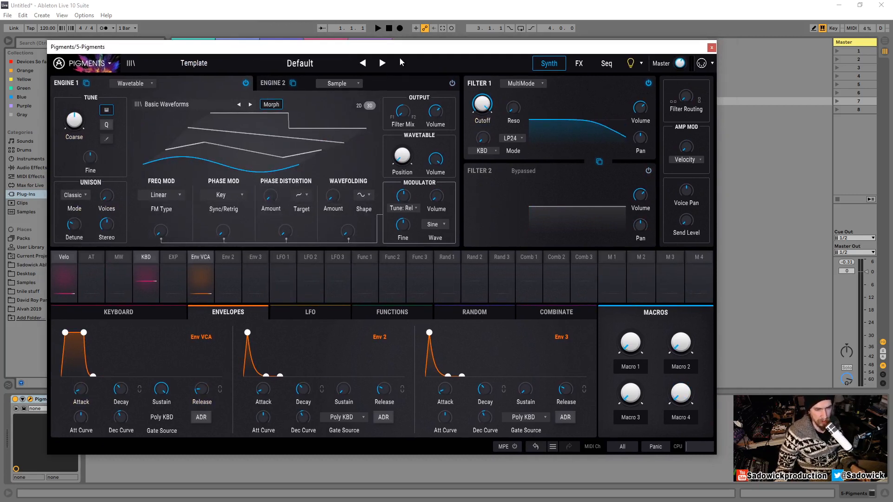
drag(680, 64, 681, 59)
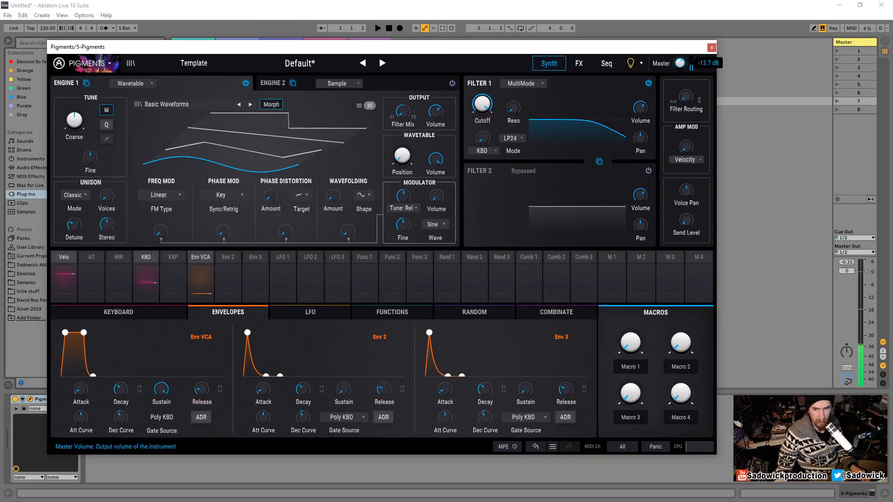
click(144, 83)
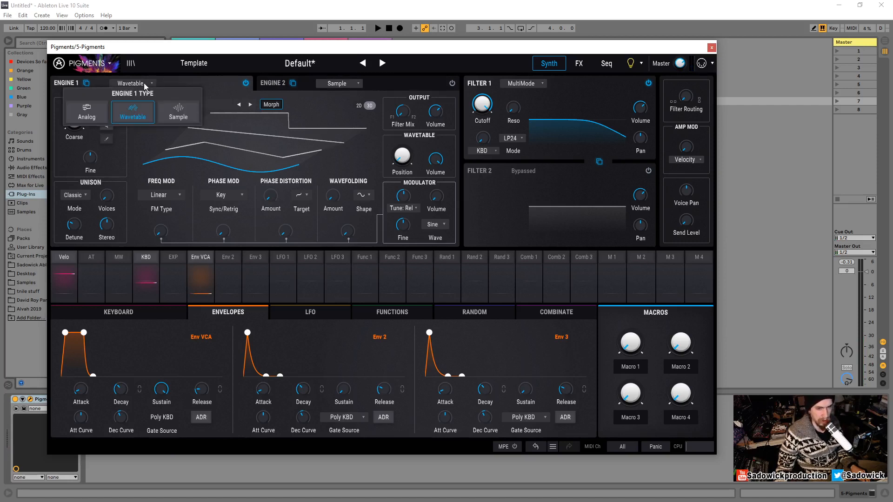
click(179, 112)
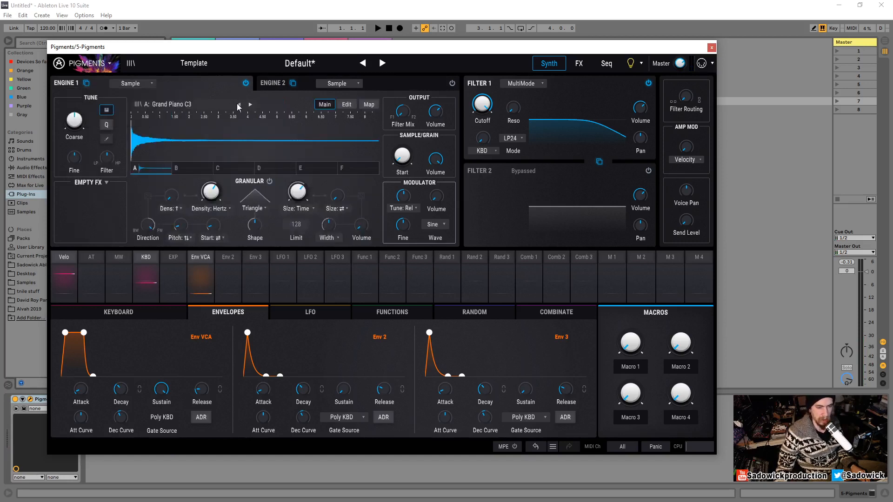
- Step through Engine 1's samples to the Piano - 2 Chords sample
drag(247, 50, 260, 52)
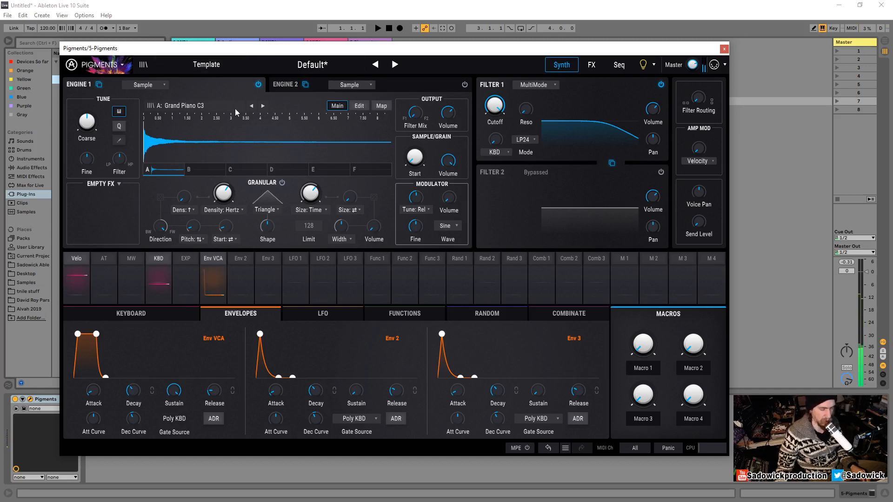
click(264, 106)
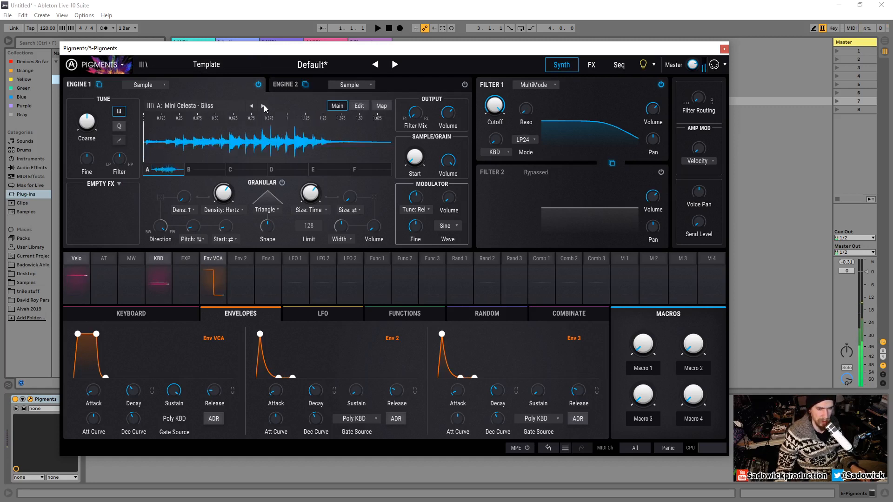
click(263, 106)
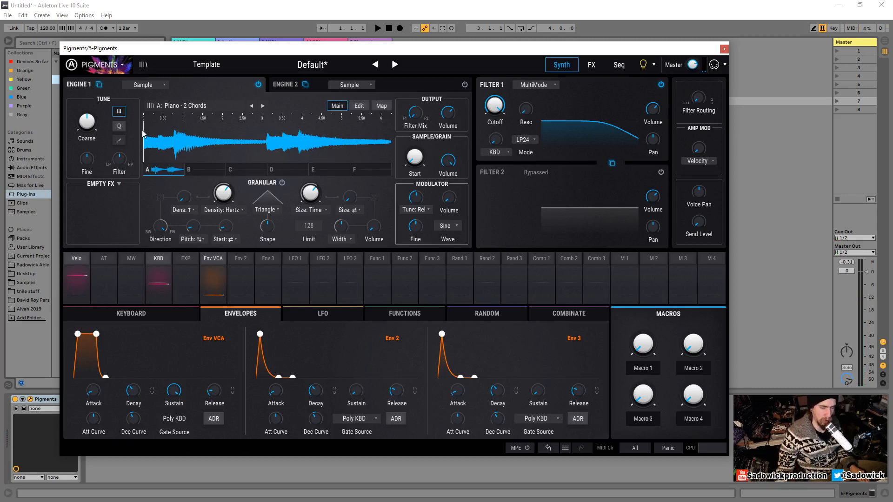
- Audition the sample by playing notes from the computer keyboard
key(x)
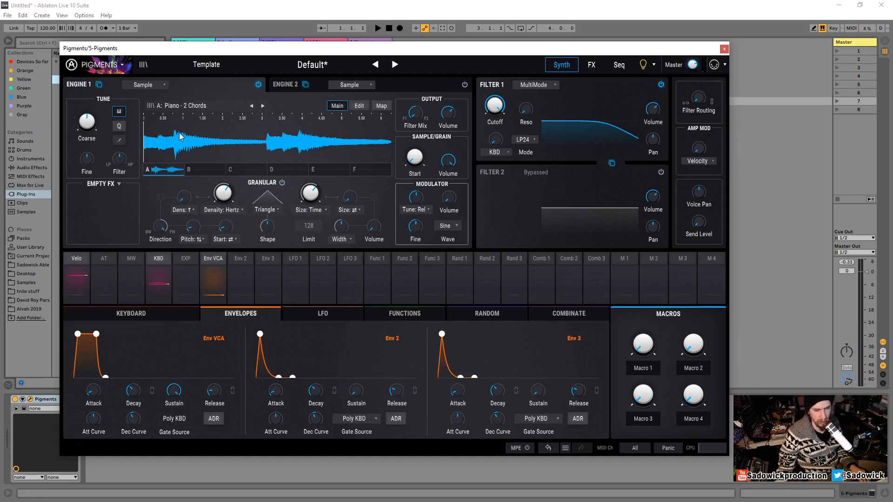
key(a)
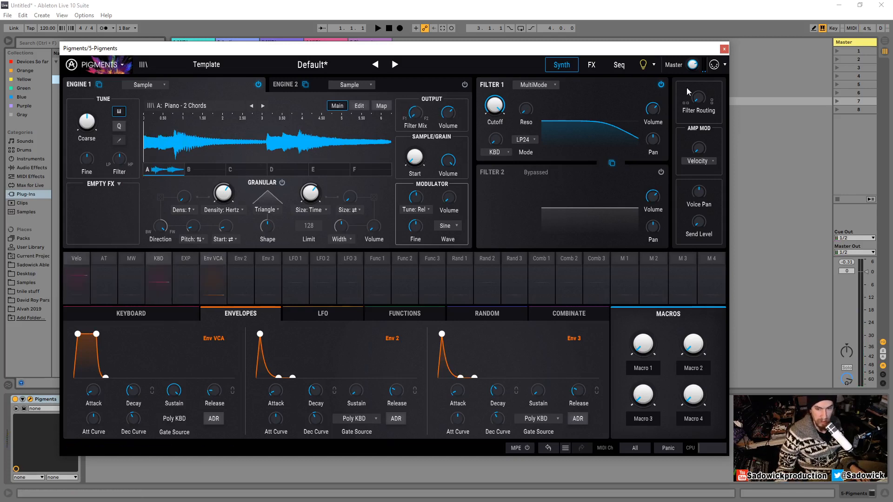
drag(692, 68, 696, 50)
key(a)
key(a)
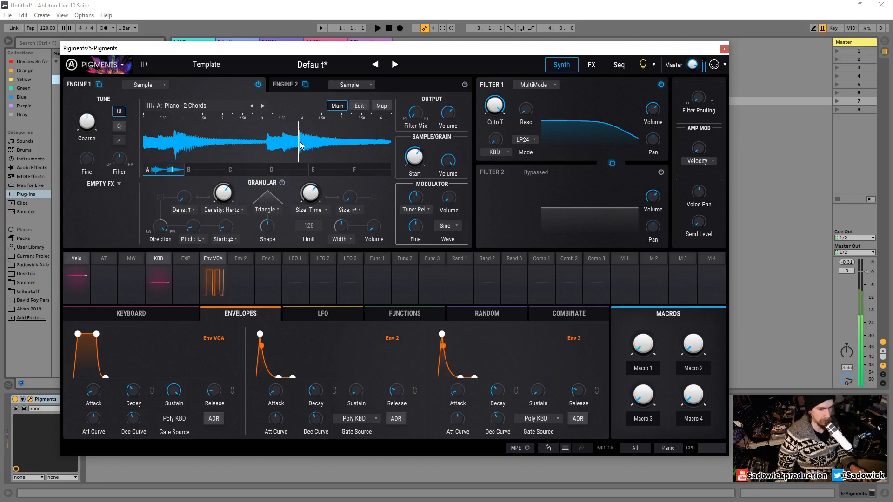
- Move the sample start marker to the beginning of the first chord and enable Granular synthesis
drag(301, 147, 177, 147)
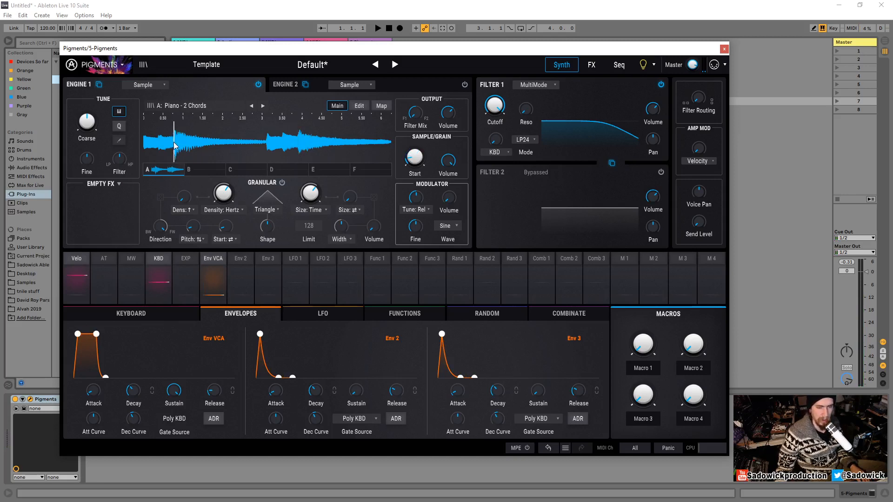
click(282, 183)
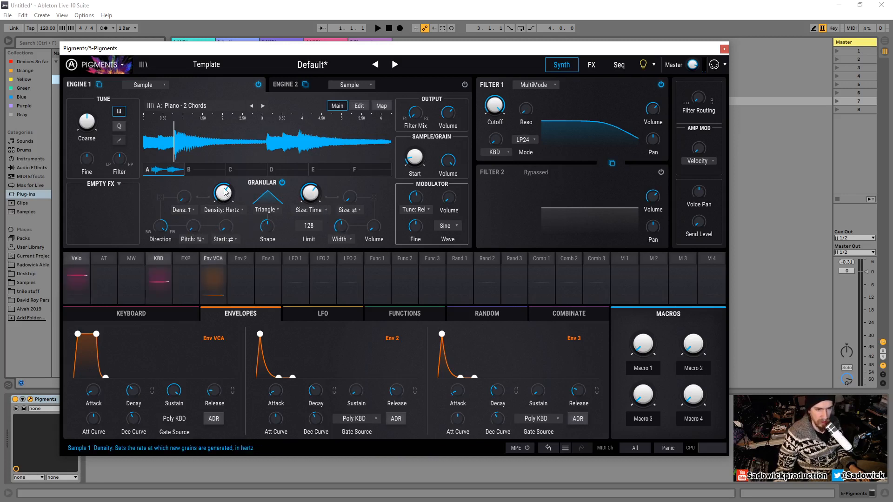
- Set the grain Density to about 8.34 Hz
drag(222, 192, 228, 218)
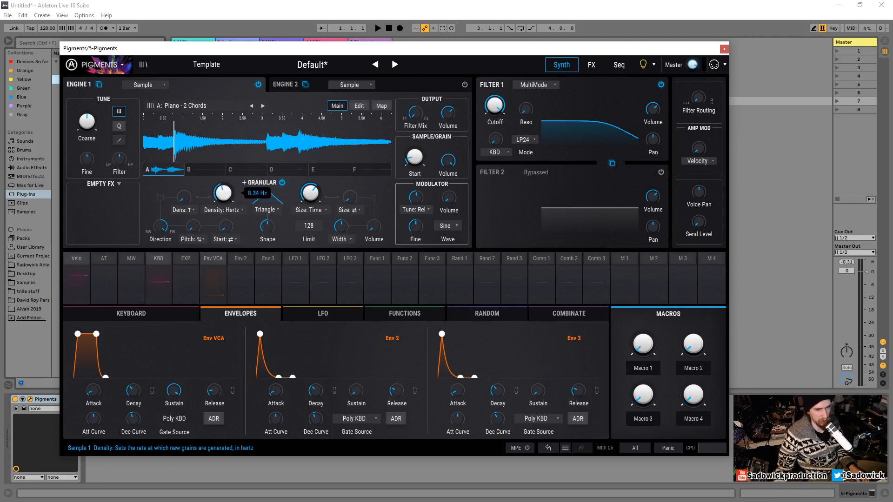
drag(325, 204, 316, 188)
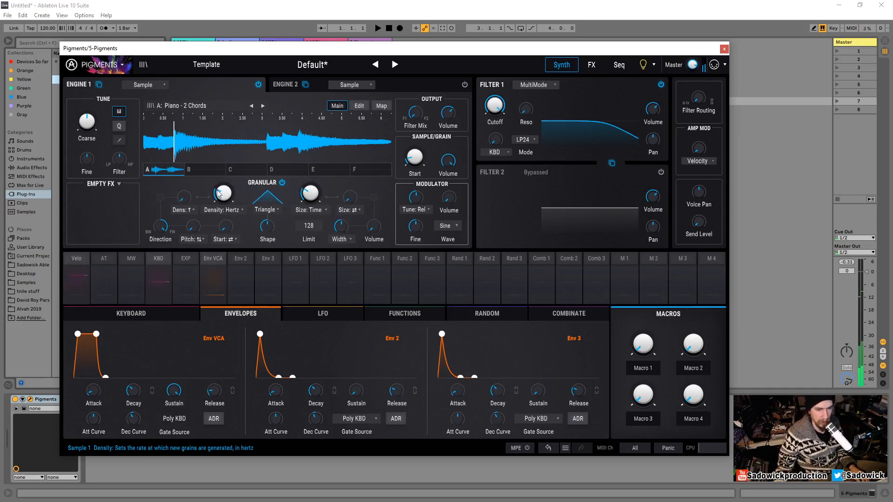
drag(218, 194, 219, 191)
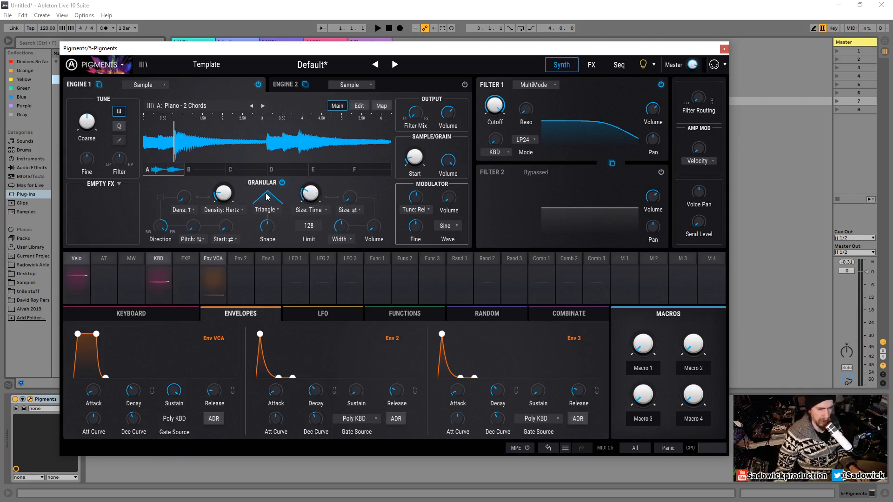
- Increase the grain Size from its default duration
mouse_move(321, 187)
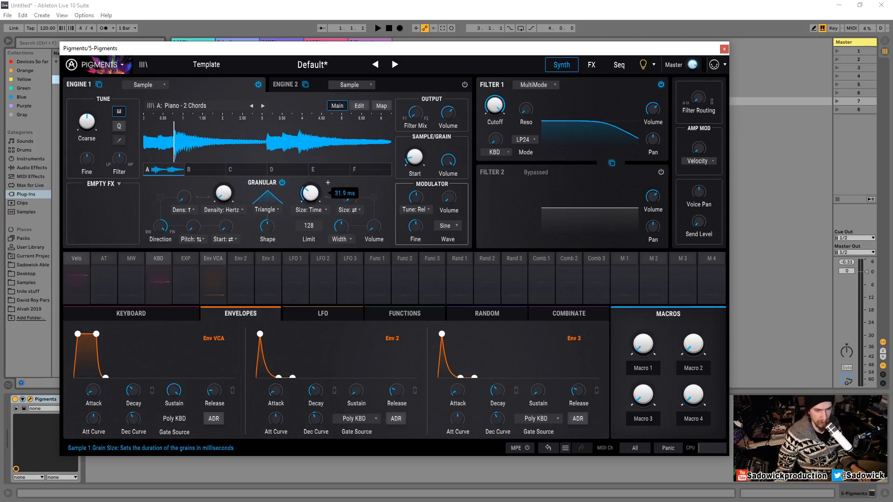
drag(311, 193, 311, 197)
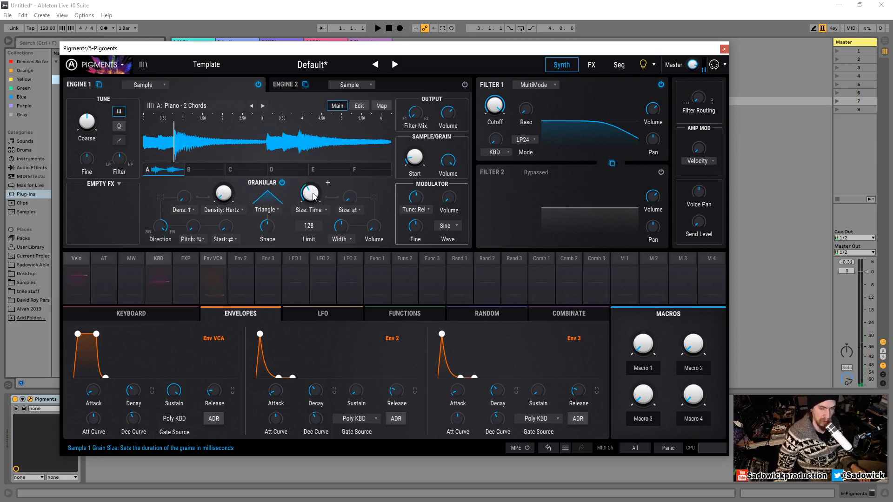
drag(313, 193, 313, 165)
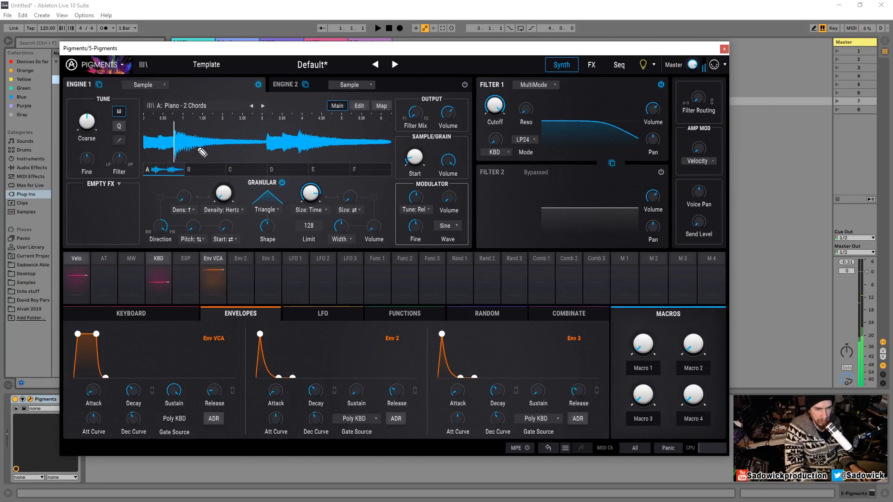
- Scrub the play position across the waveform to audition the grains
click(175, 143)
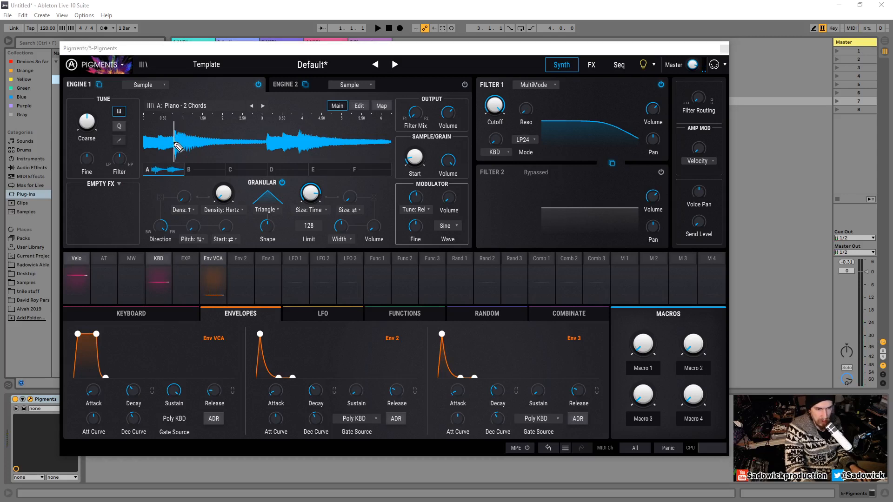
mouse_move(174, 143)
mouse_down()
mouse_move(189, 125)
mouse_move(202, 143)
mouse_up()
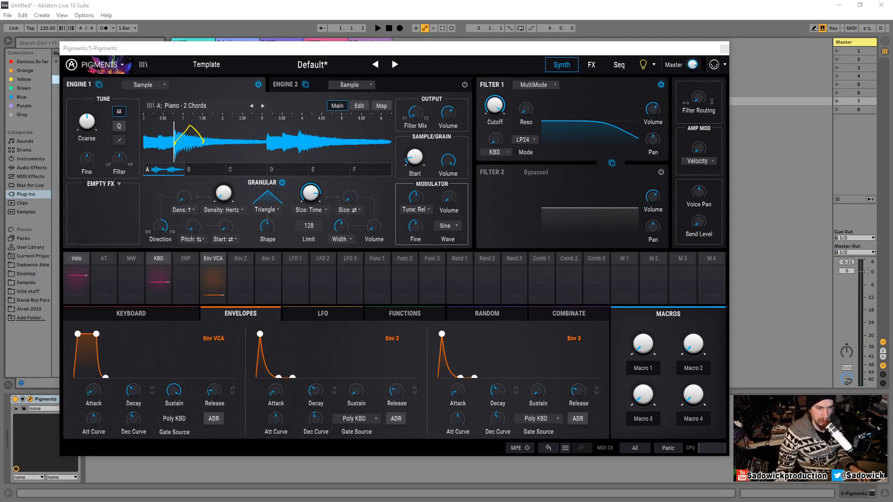
click(240, 52)
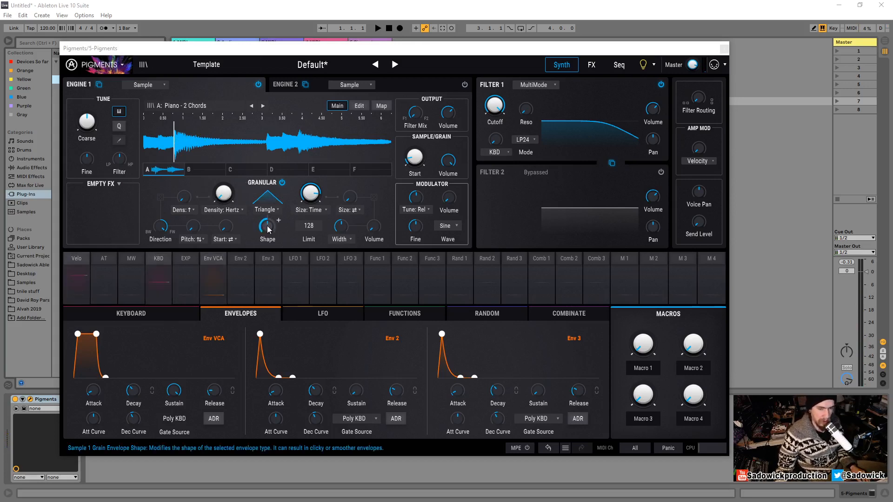
- Sweep the grain envelope Shape knob and reset it to its default
drag(268, 227, 268, 189)
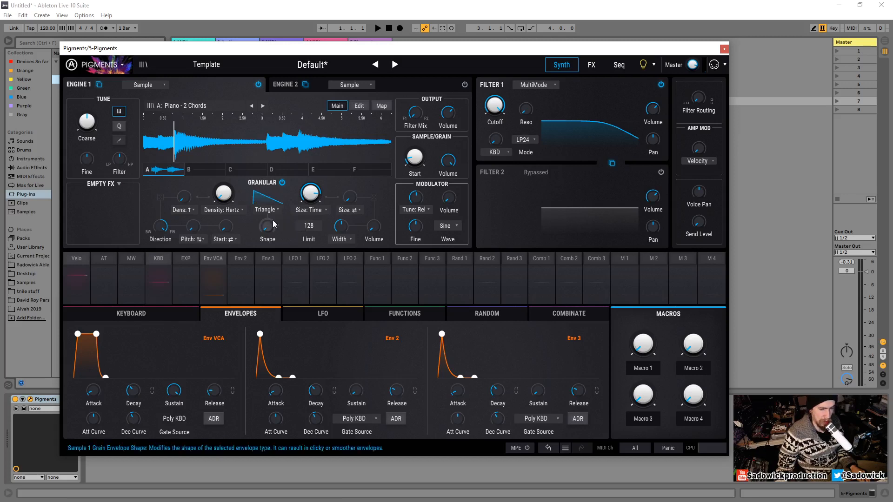
mouse_move(264, 226)
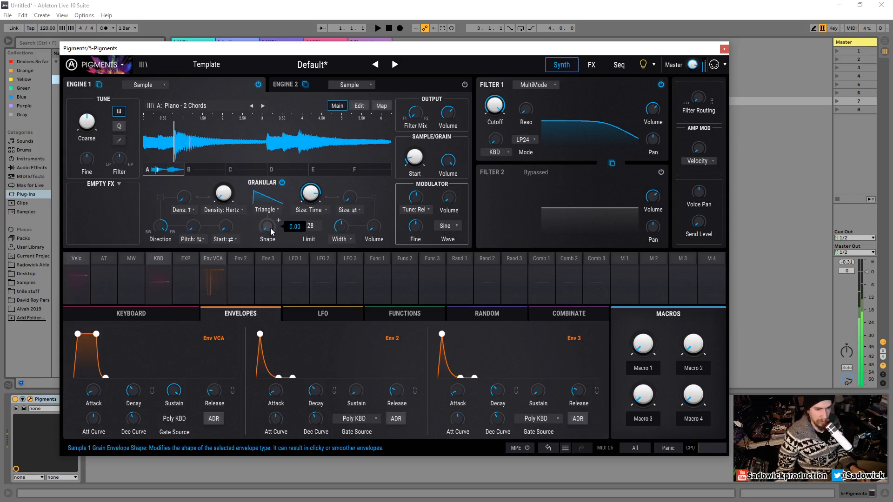
drag(268, 227, 278, 84)
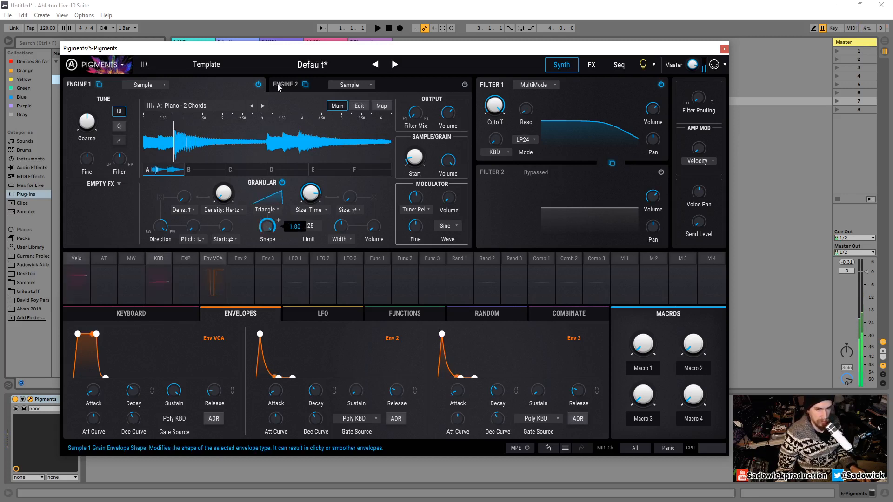
double_click(270, 228)
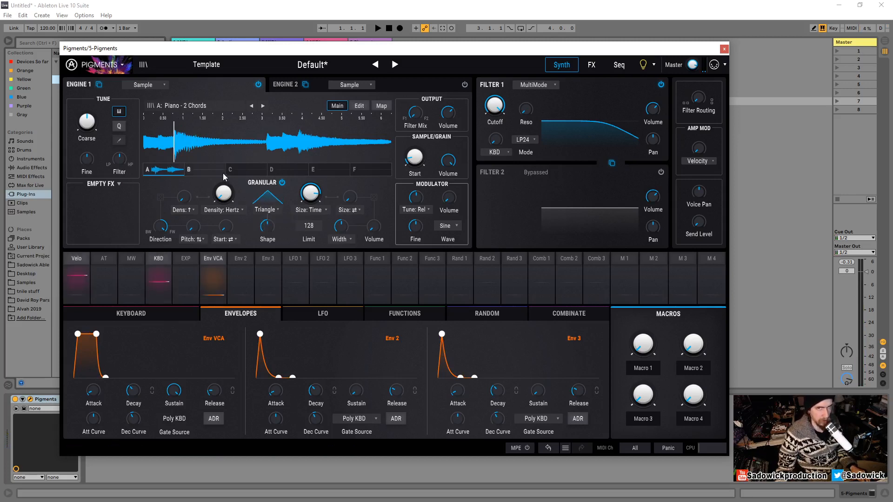
- Set the grain envelope shape to Trapezoid
mouse_move(234, 187)
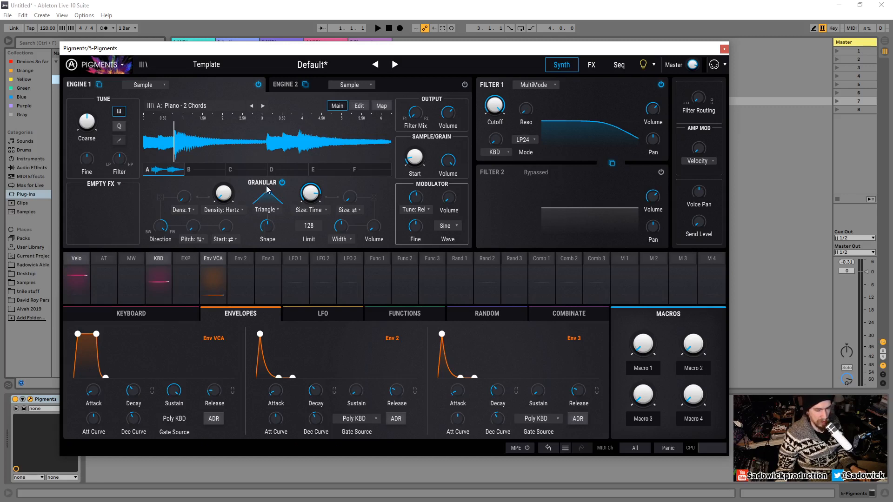
click(270, 216)
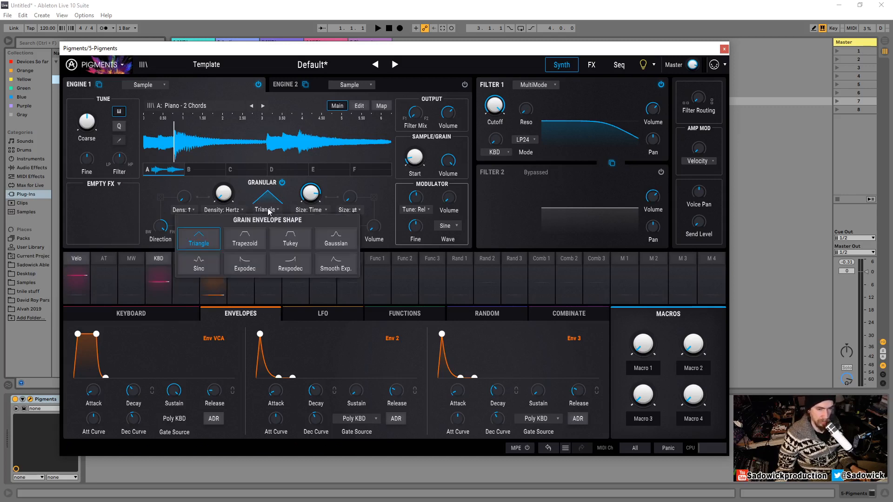
click(253, 246)
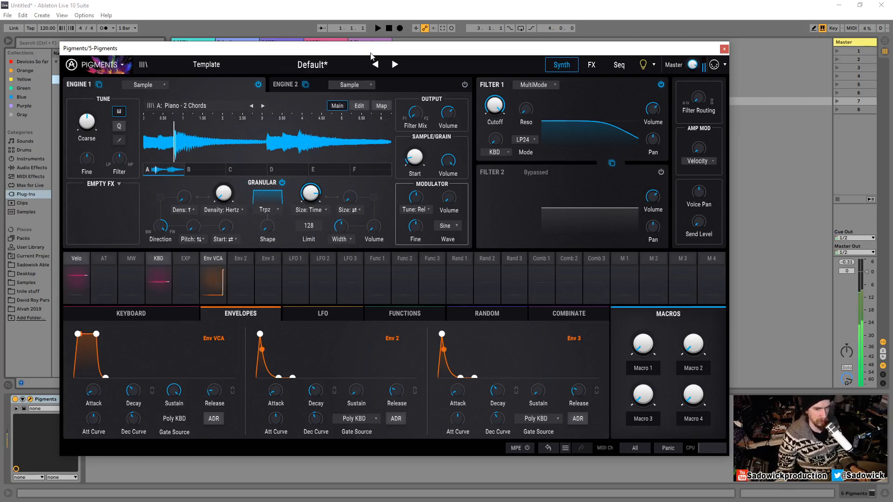
- Reduce the grain Size to about 36.7 ms and set the Density to about 9.72 Hz
mouse_move(311, 197)
drag(310, 194, 310, 232)
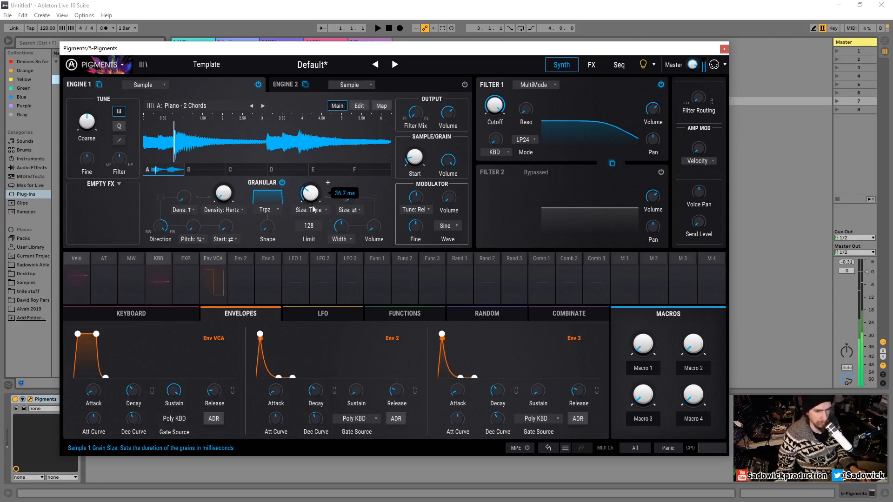
mouse_move(314, 192)
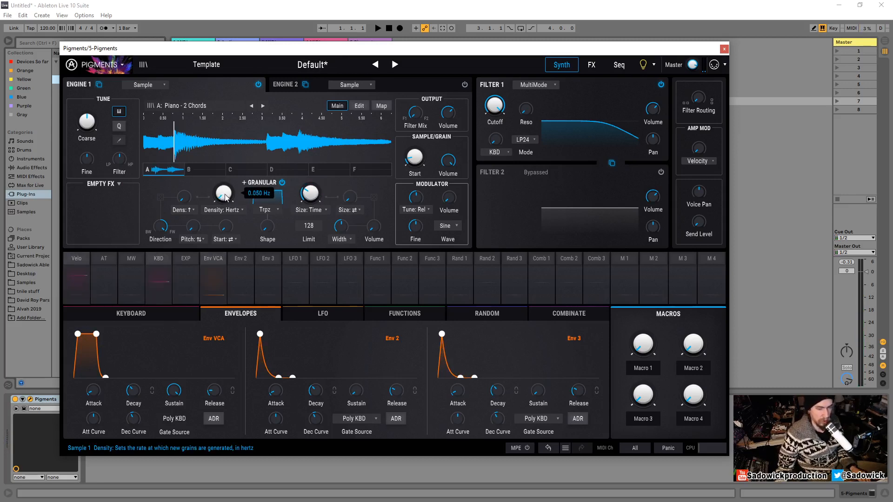
mouse_move(223, 193)
mouse_down()
mouse_move(223, 181)
mouse_move(229, 200)
mouse_up()
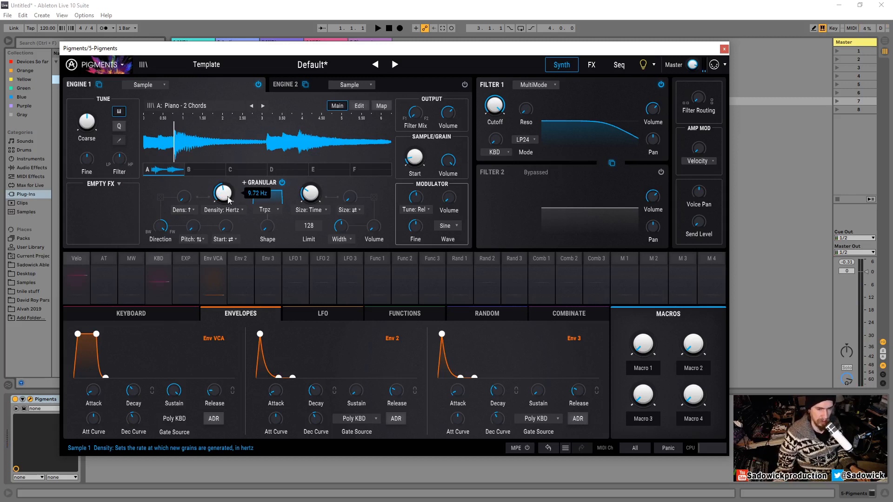
- Raise the grain Density to about 12.2 Hz and nudge the grain Size to about 50.1 ms
drag(228, 200, 228, 176)
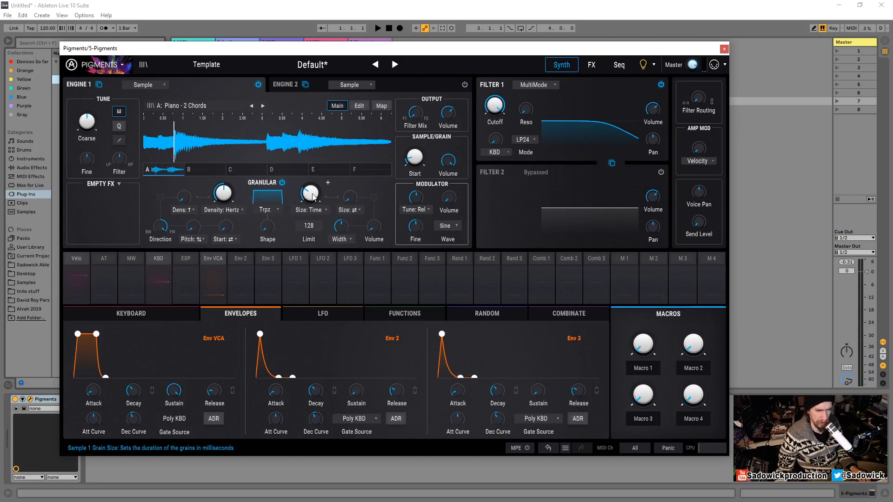
drag(320, 195, 319, 193)
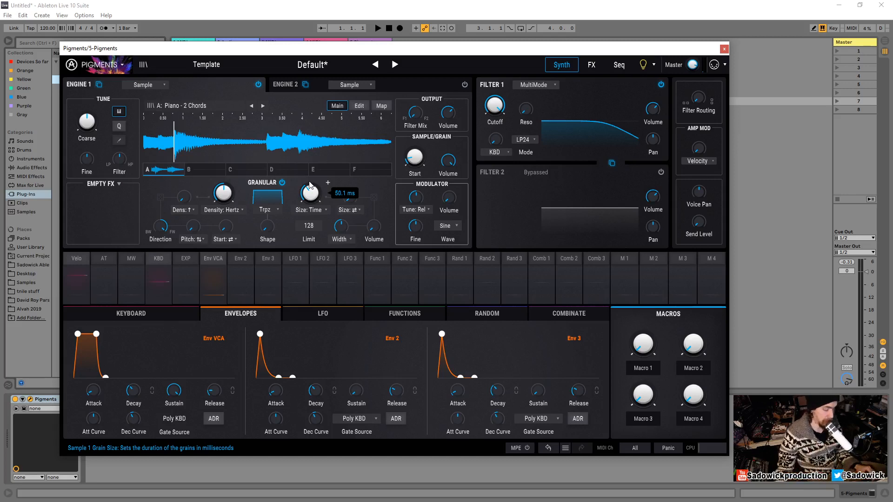
- Change the grain envelope shape to Triangle
drag(298, 51, 295, 54)
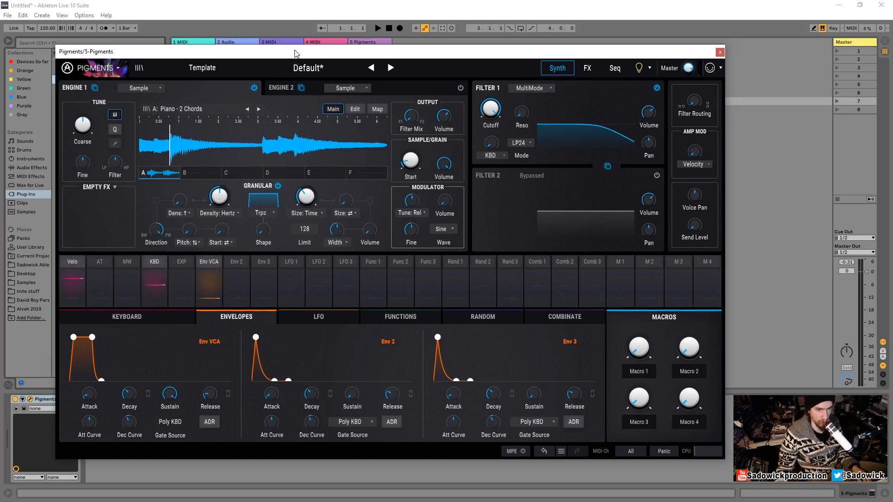
mouse_move(306, 199)
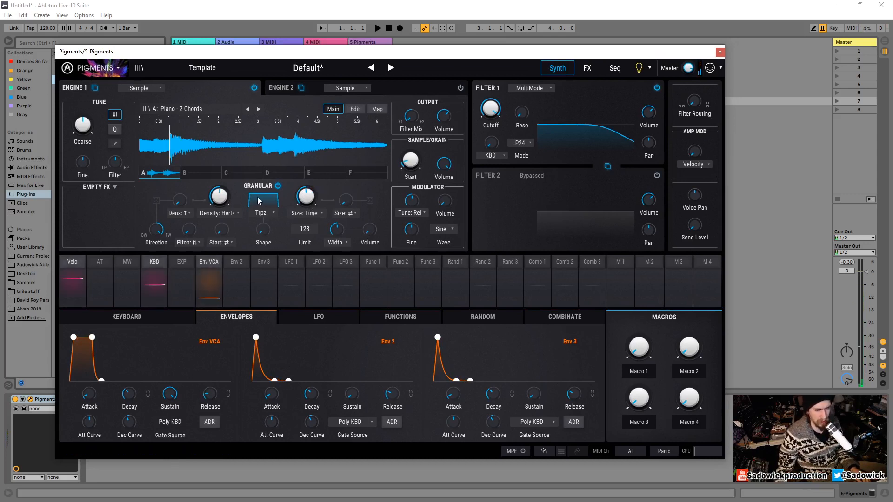
click(267, 213)
click(267, 213)
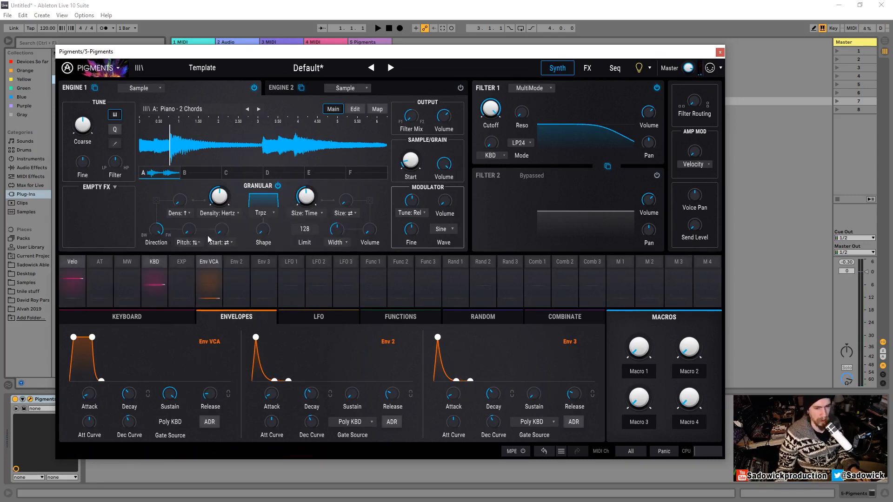
click(261, 218)
click(243, 242)
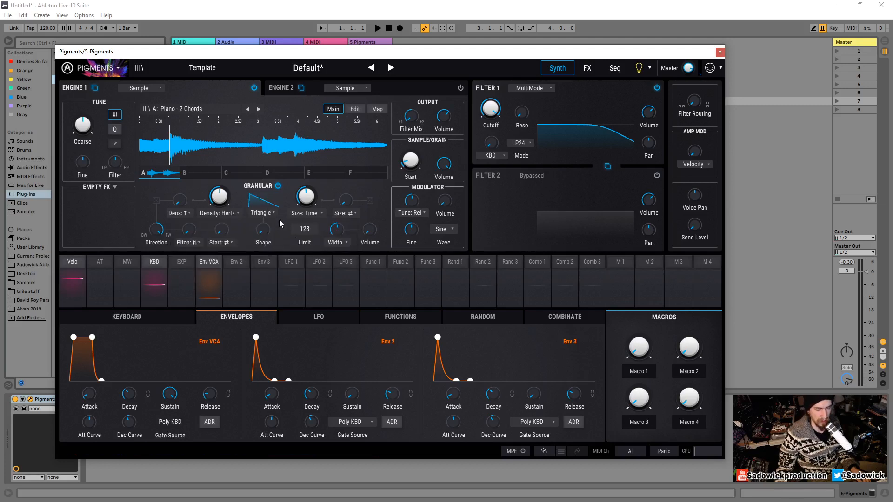
- Reset the grain Shape knob to its default and increase the grain Size to about 154 ms
double_click(263, 232)
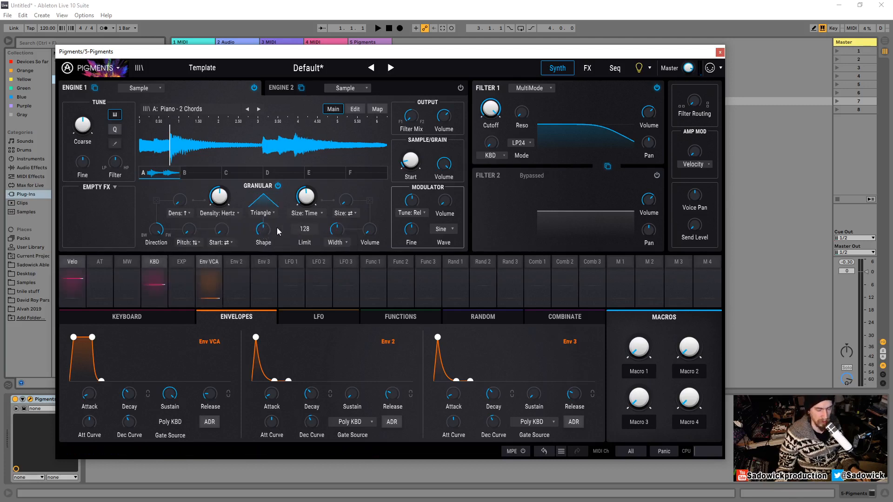
drag(309, 202, 311, 196)
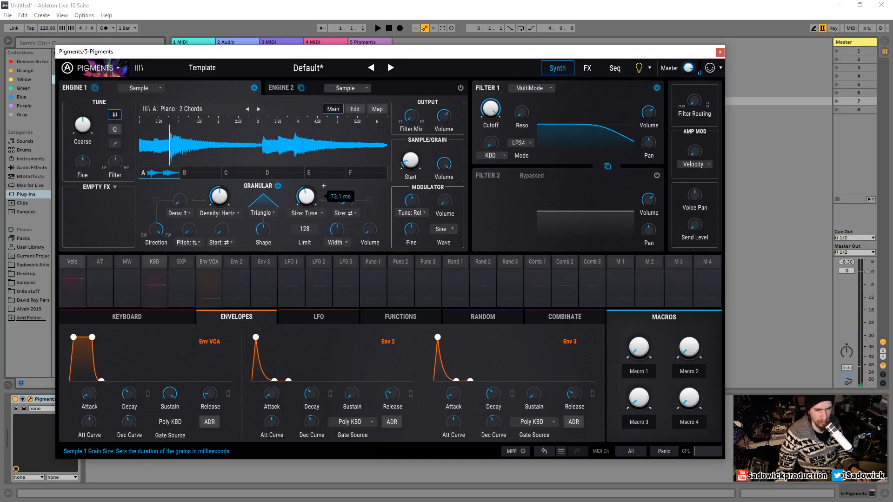
drag(310, 198, 310, 185)
- Play notes from the computer keyboard while adjusting the grain Density to about 21.6 Hz
mouse_move(220, 200)
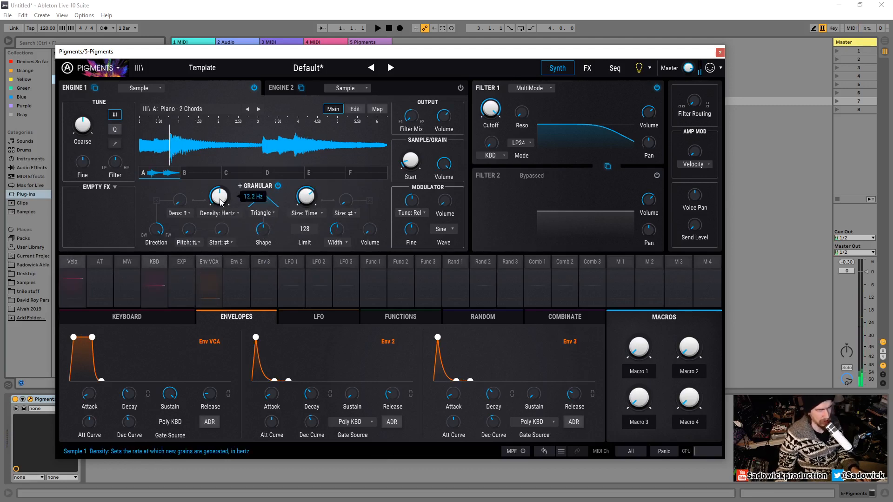
key(z)
key(a)
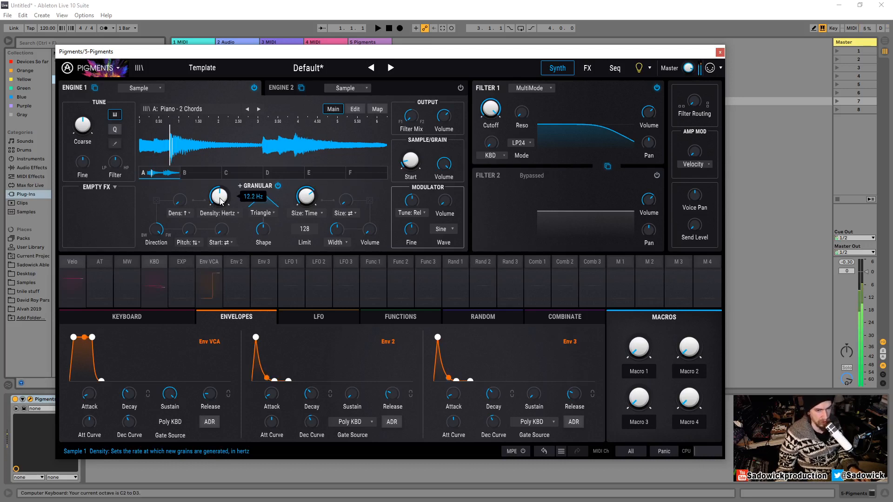
key(x)
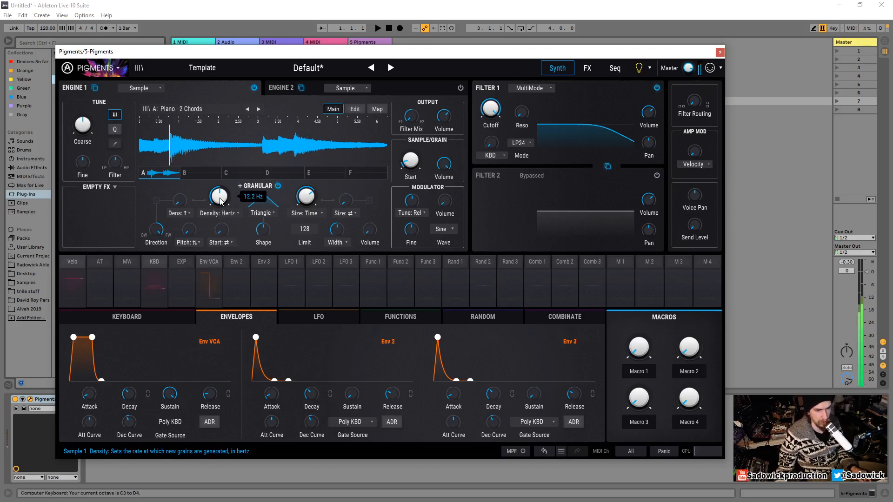
mouse_move(222, 202)
mouse_down()
mouse_move(229, 202)
mouse_move(220, 207)
mouse_up()
key(a)
mouse_move(306, 203)
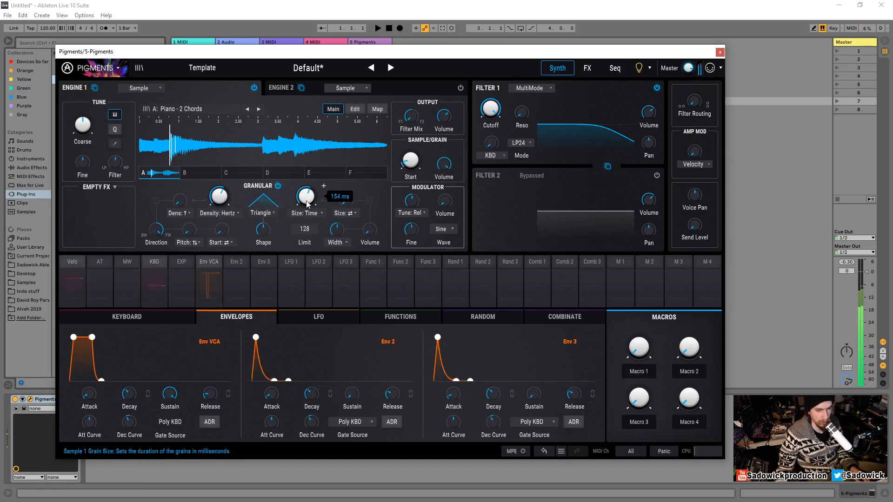
key(z)
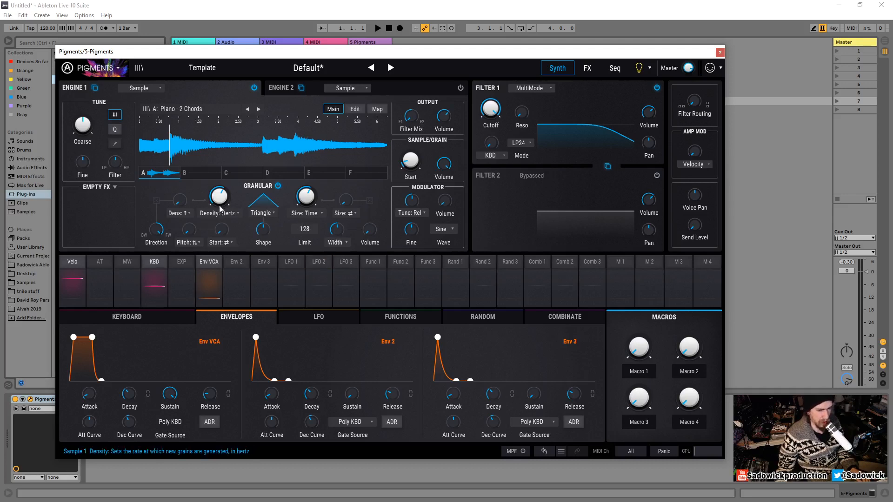
mouse_move(220, 199)
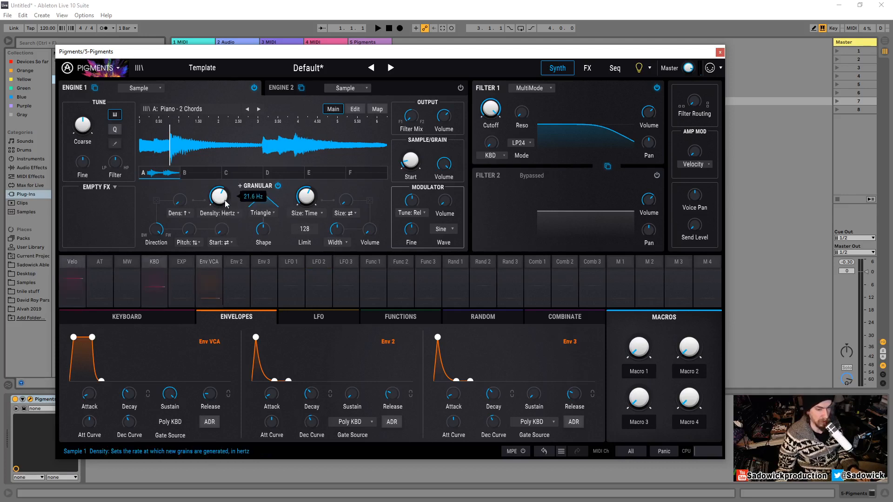
drag(220, 198, 220, 200)
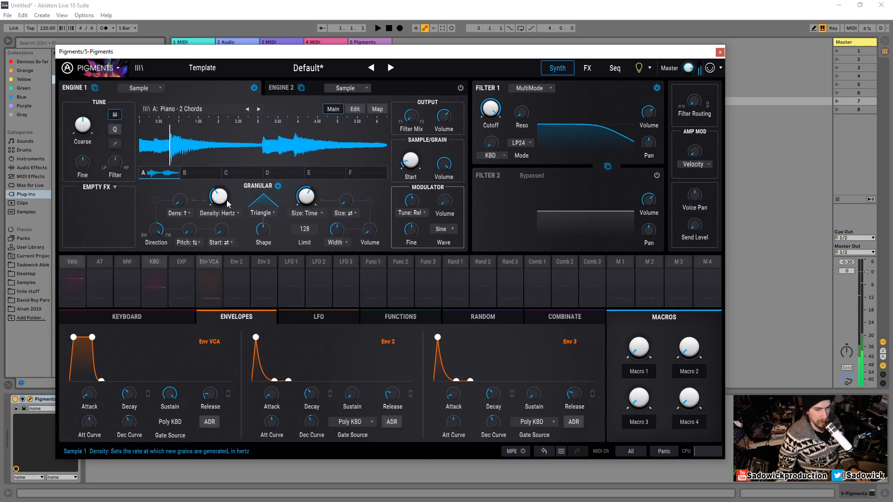
- Review the available grain Size mode and Density type options without changing them
click(315, 214)
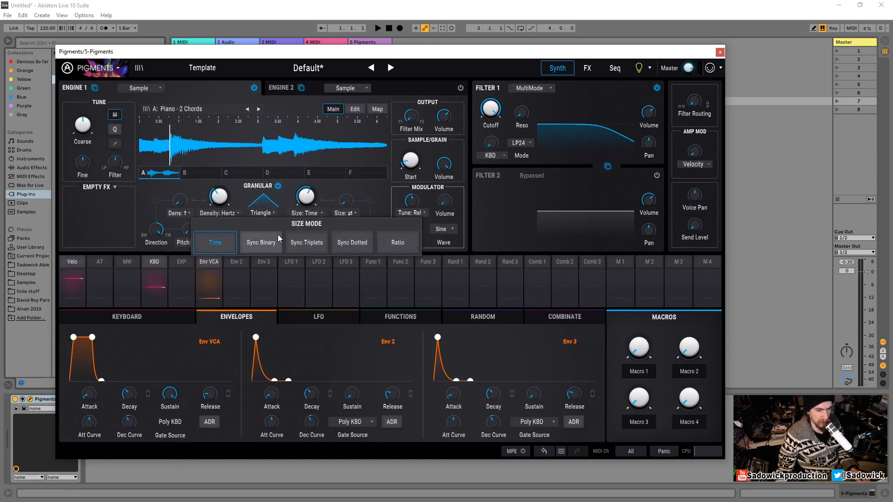
click(293, 186)
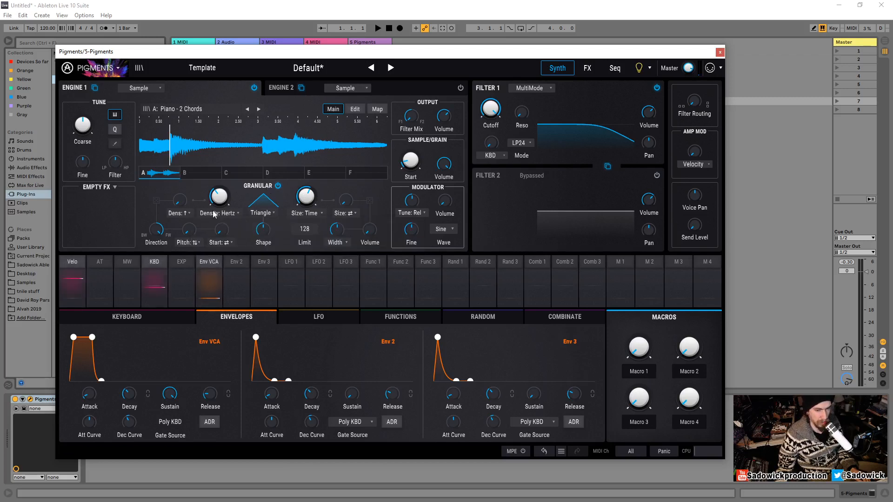
click(219, 214)
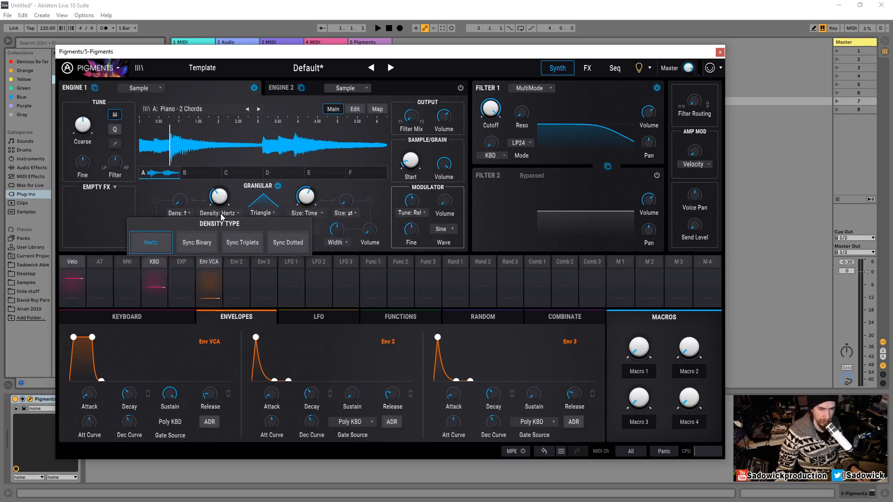
click(238, 192)
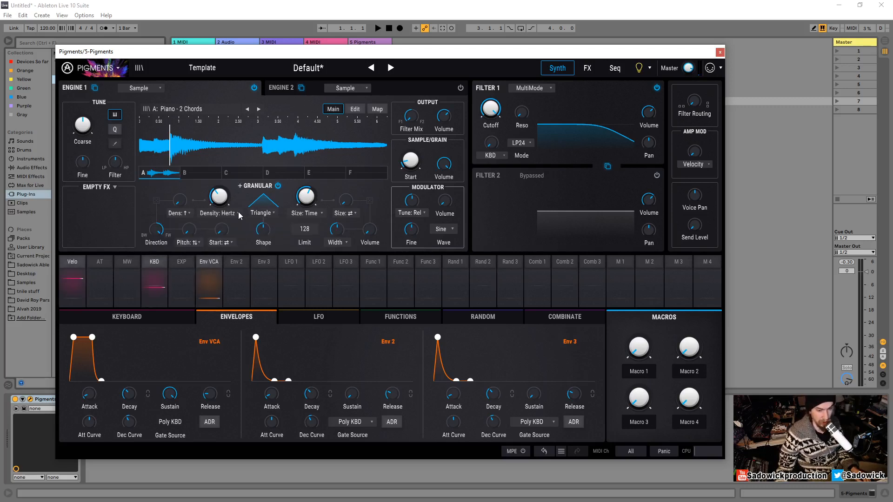
- Increase the grain Size to about 200 ms and the grain Density to about 43.9 Hz
mouse_move(231, 237)
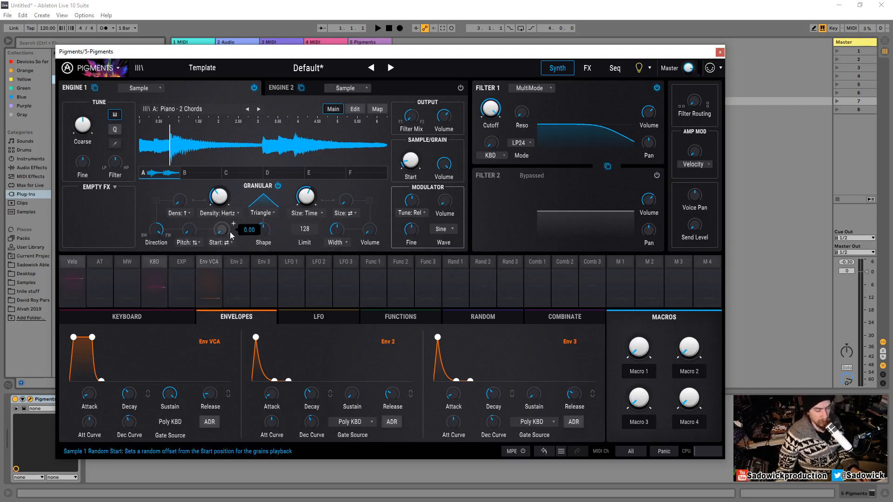
drag(266, 54, 258, 46)
mouse_move(303, 185)
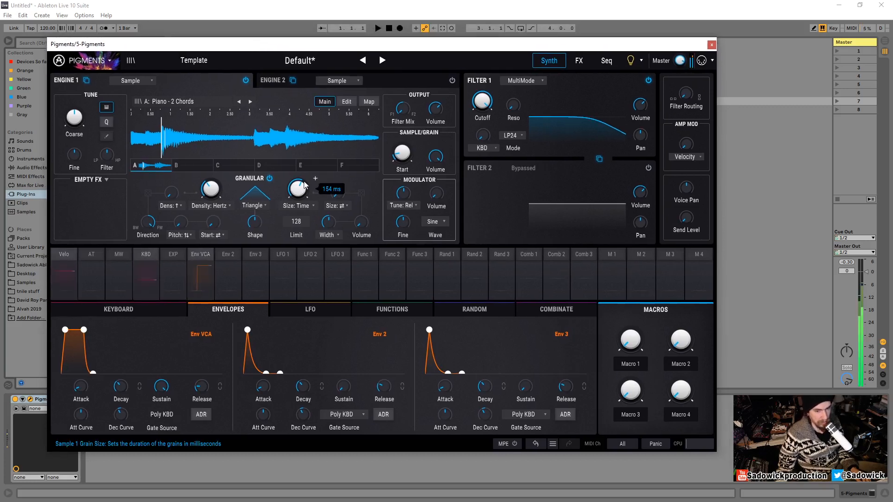
mouse_move(303, 186)
mouse_down()
mouse_move(303, 205)
mouse_move(296, 192)
mouse_up()
drag(220, 191, 220, 193)
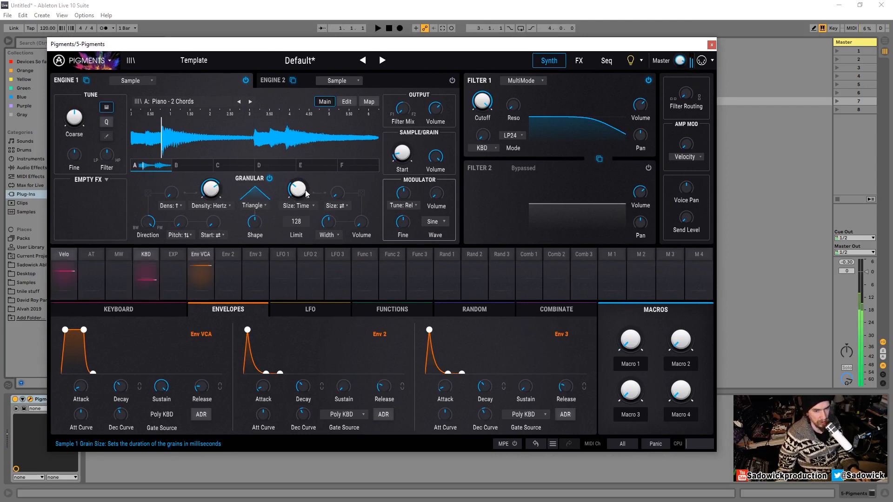
drag(304, 192, 304, 178)
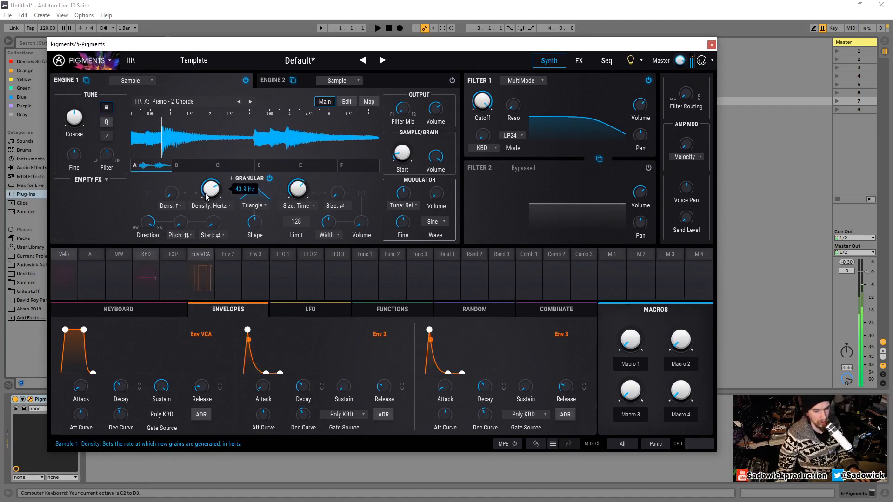
drag(205, 194, 206, 192)
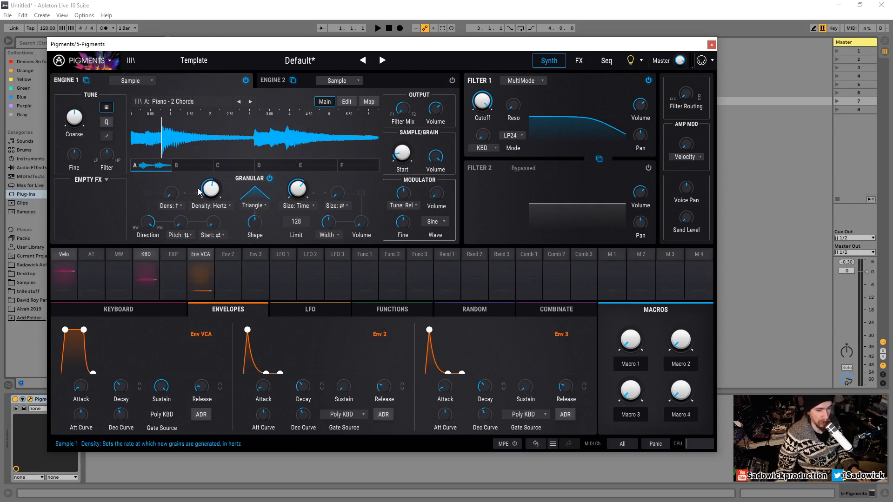
- Set the random start dispersion to After and the random Start amount to about 0.164
click(214, 236)
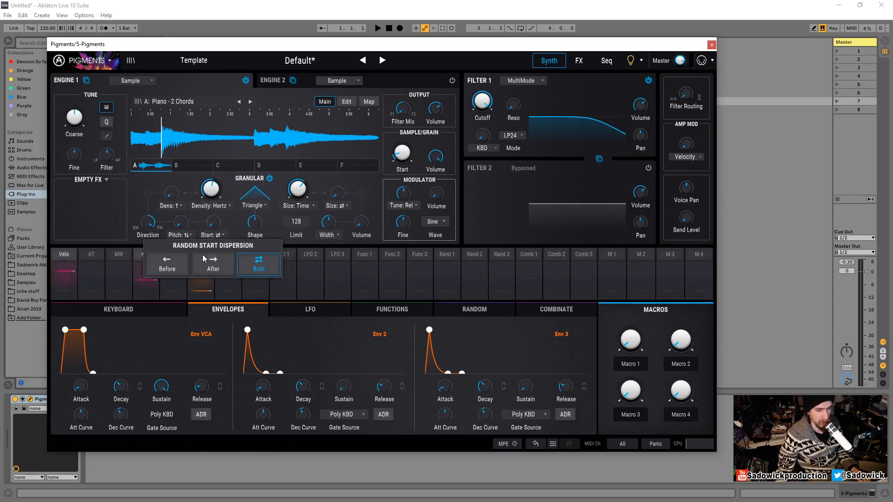
click(221, 267)
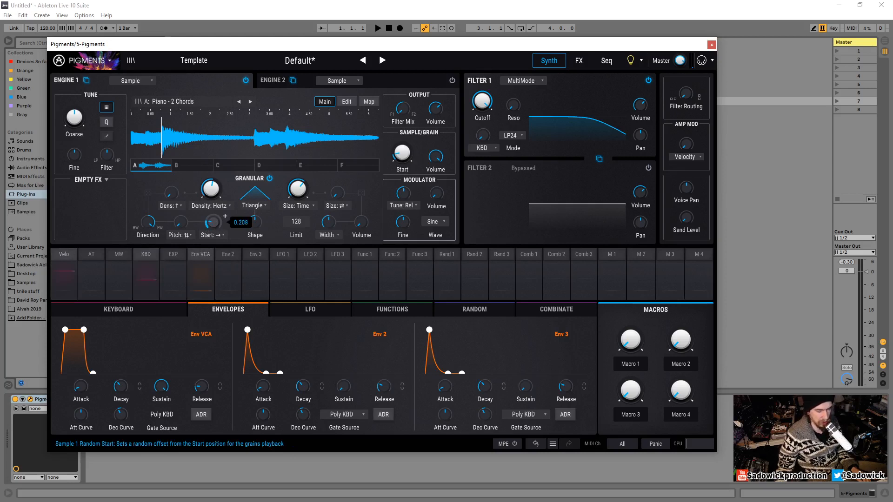
drag(212, 222, 217, 222)
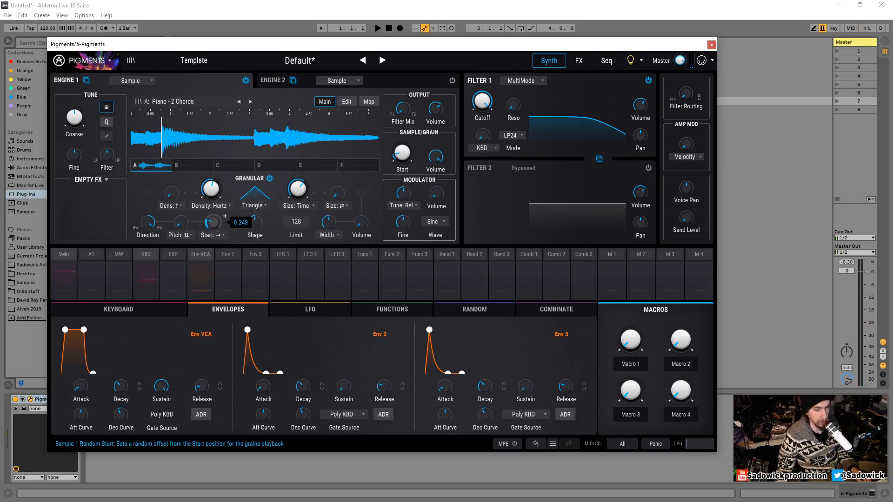
drag(226, 216, 215, 231)
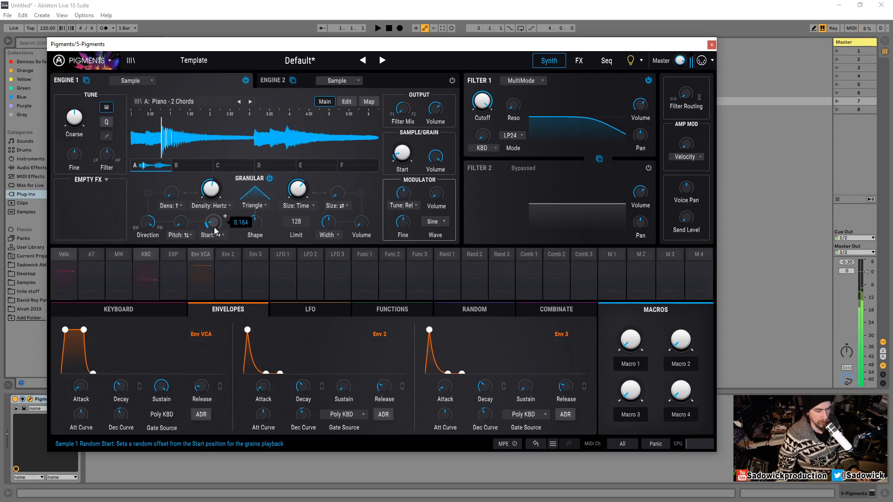
- Switch the random start dispersion to Before
key(x)
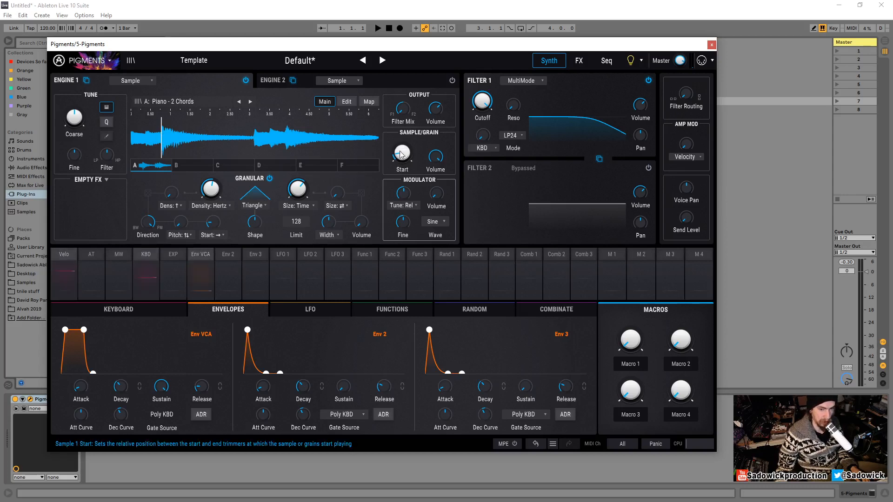
mouse_move(403, 157)
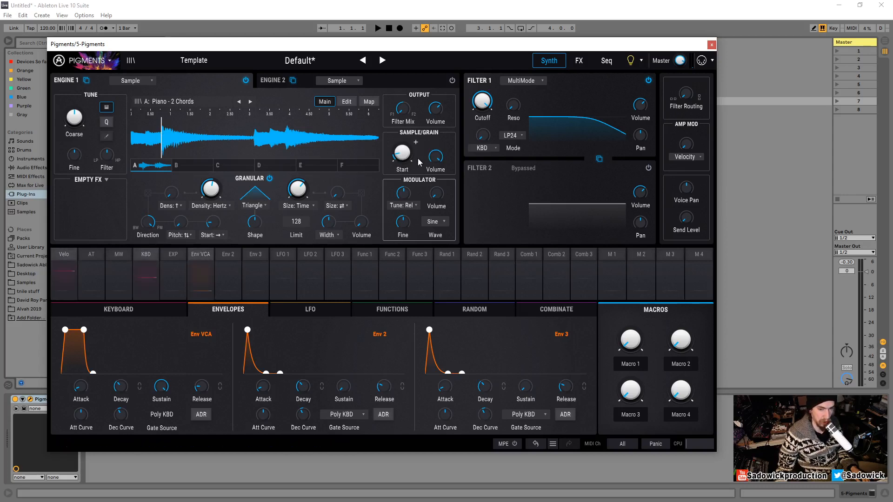
click(219, 236)
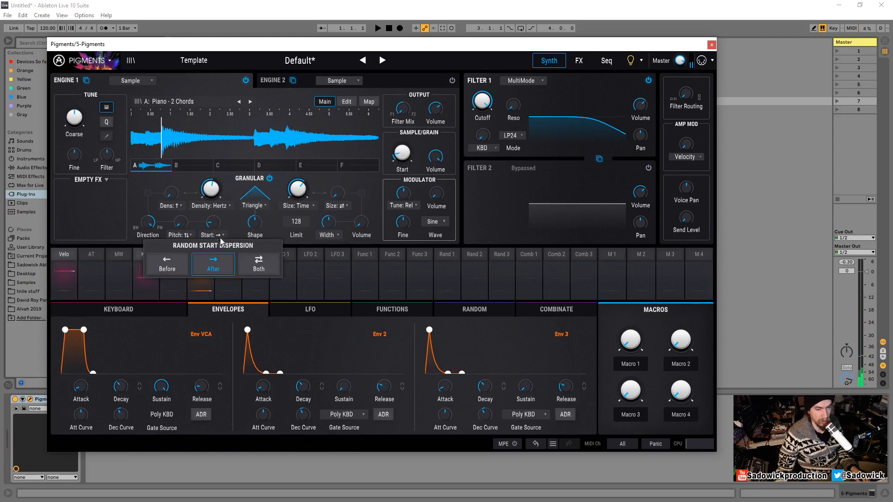
click(171, 268)
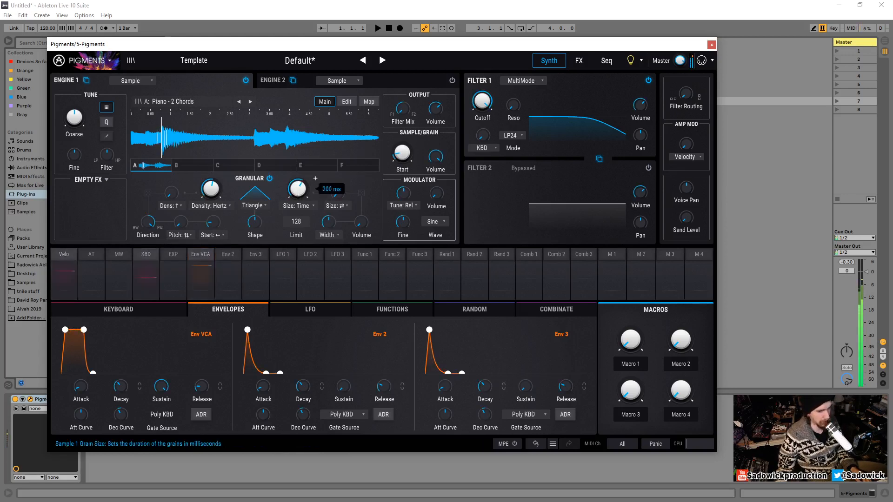
- Increase the grain Size to about 306 ms and set the random start dispersion to Both
mouse_move(297, 191)
mouse_down()
mouse_move(293, 263)
mouse_move(296, 192)
mouse_up()
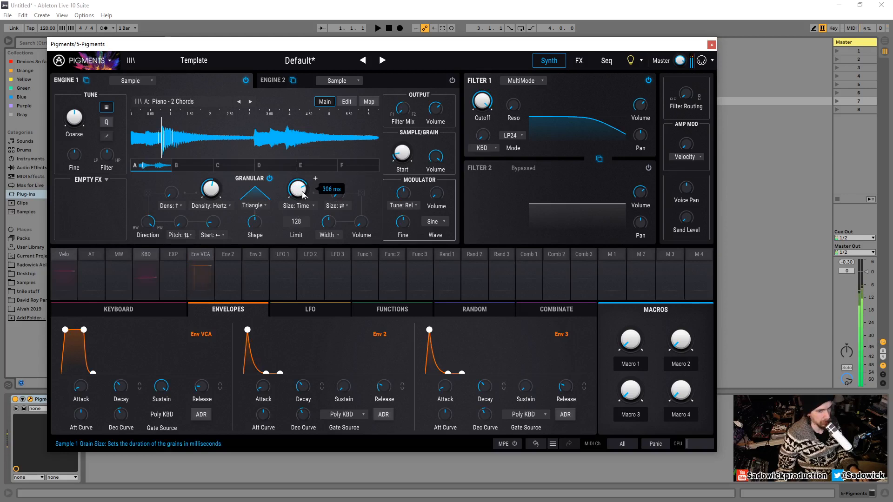
click(222, 234)
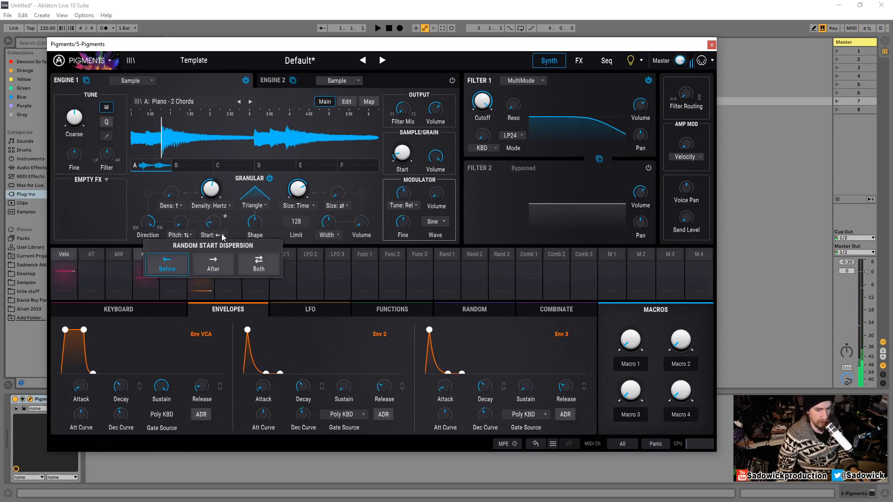
click(264, 267)
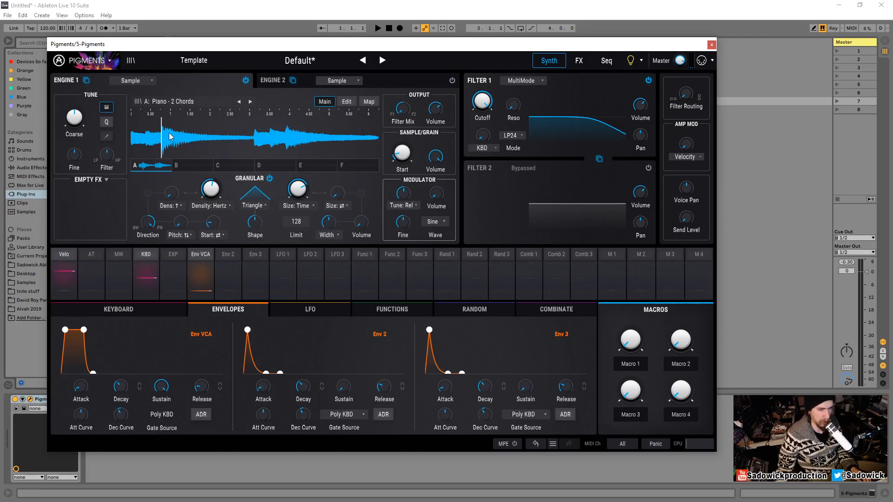
- Audition the current granular sound by playing notes across lower octaves with the computer keyboard
mouse_move(216, 227)
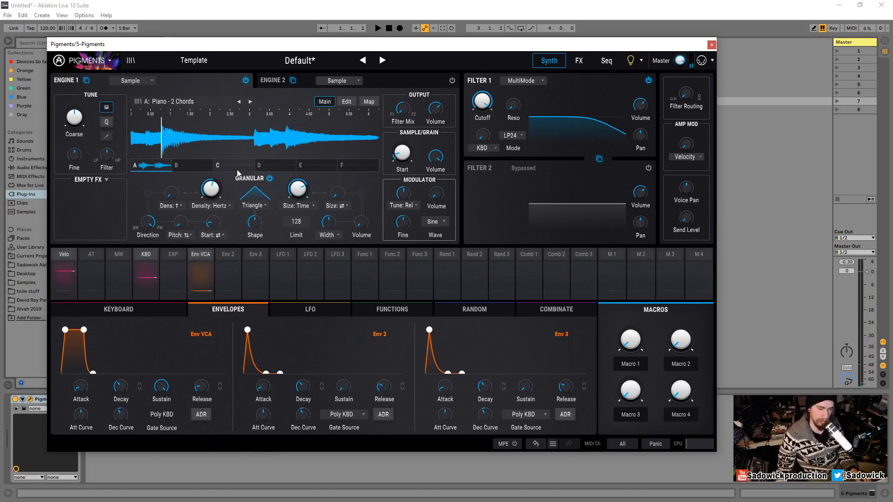
mouse_move(401, 149)
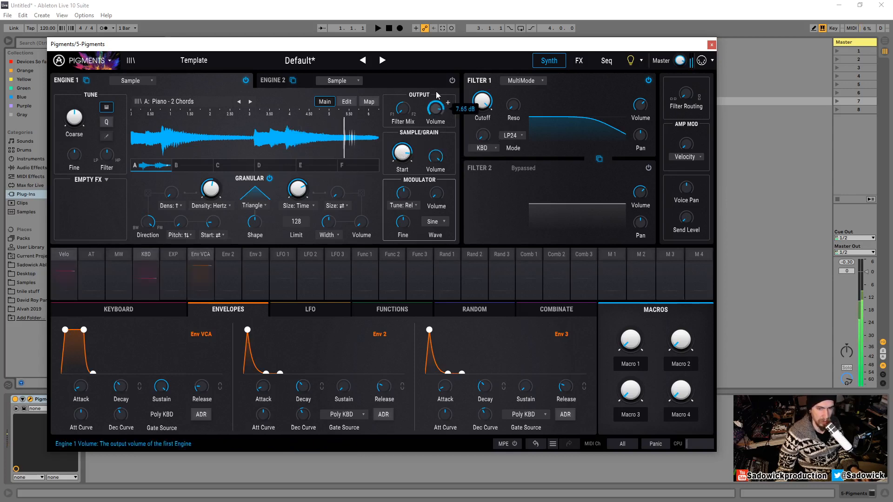
key(z)
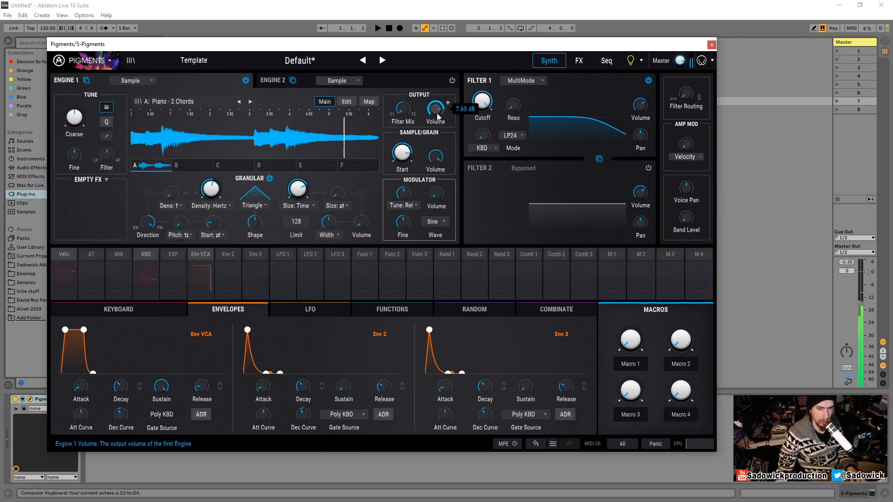
key(a)
key(d)
key(g)
key(z)
key(a)
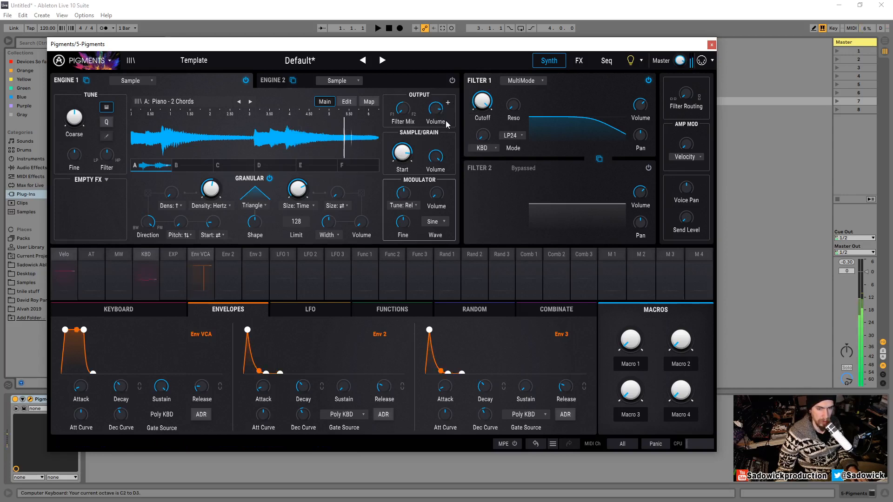
key(z)
key(a)
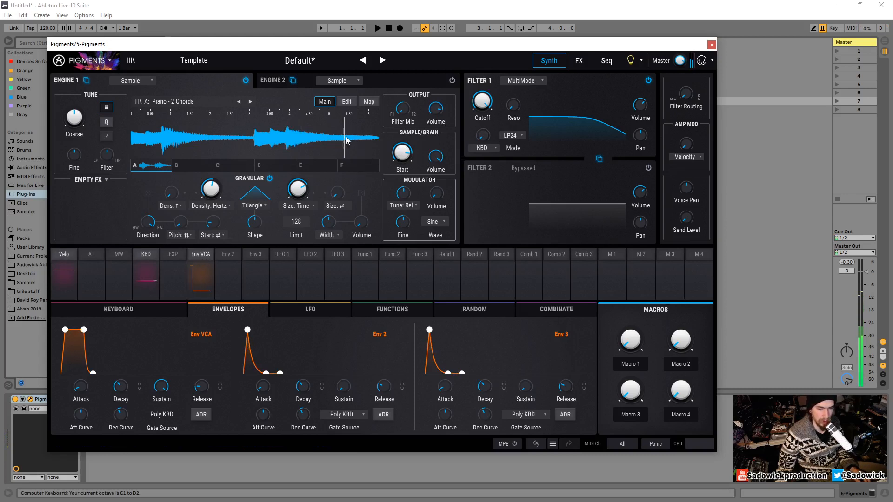
key(a)
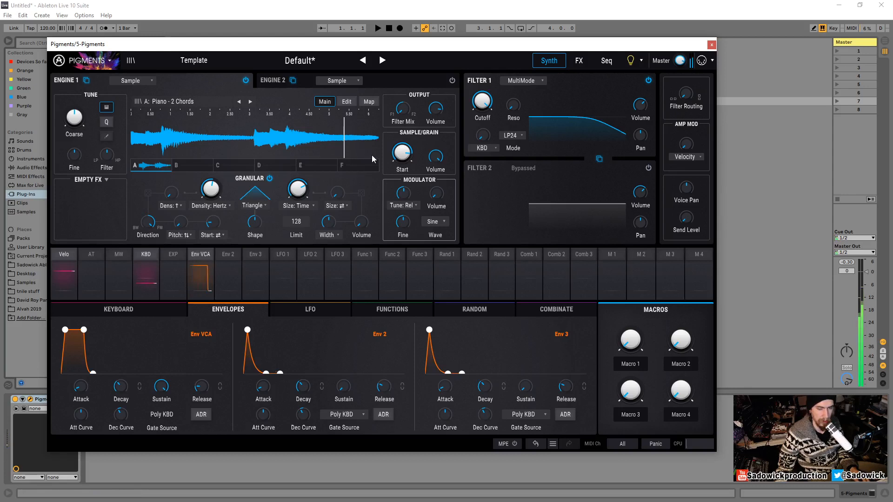
- Move the grain play position near the start of the sample and set the random start dispersion to After
key(x)
drag(340, 141, 161, 139)
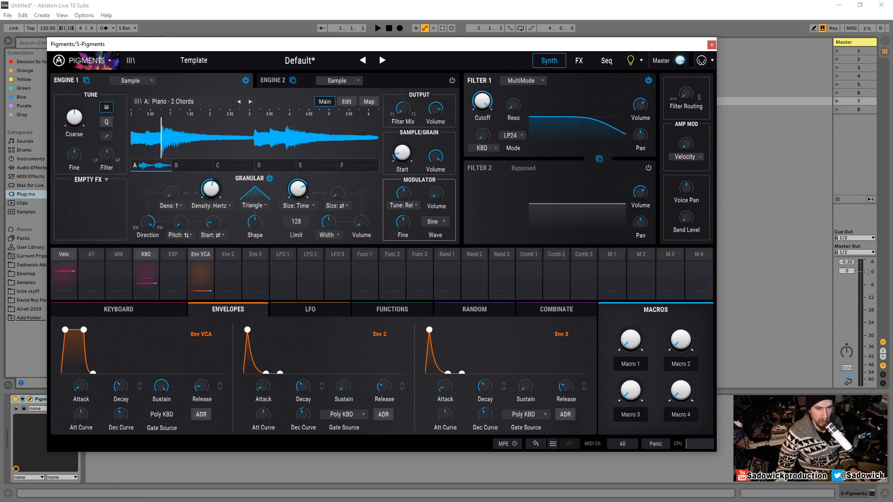
click(212, 235)
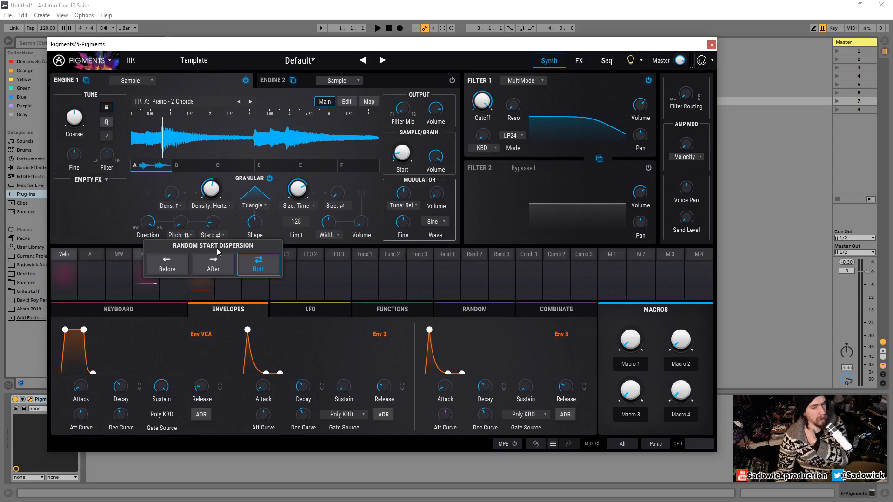
click(217, 272)
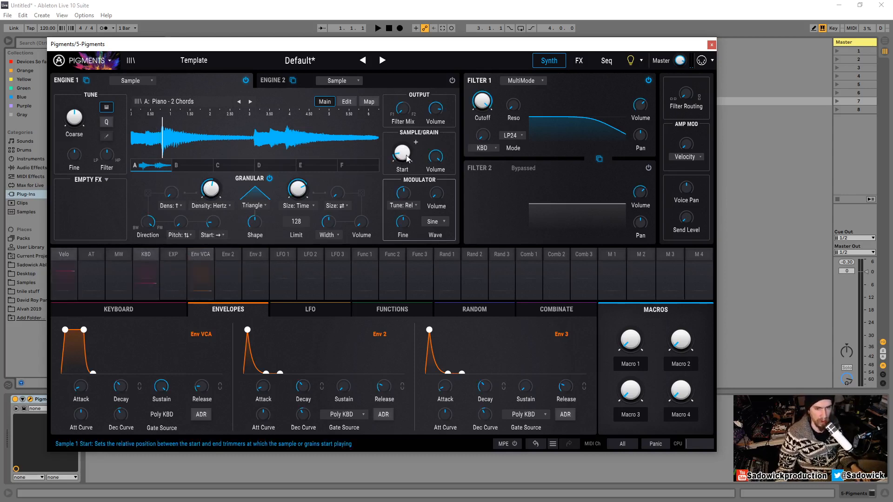
drag(405, 154, 405, 157)
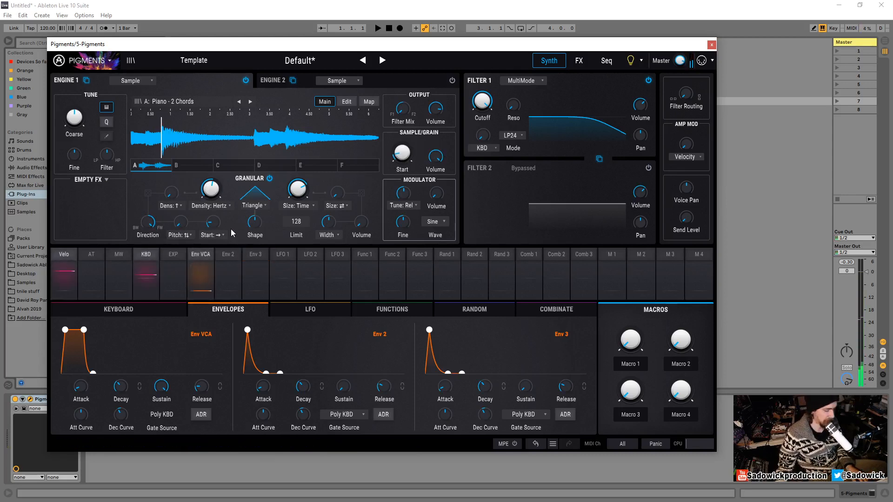
- Try the random start dispersion set to Both and then Before while playing notes
key(z)
key(g)
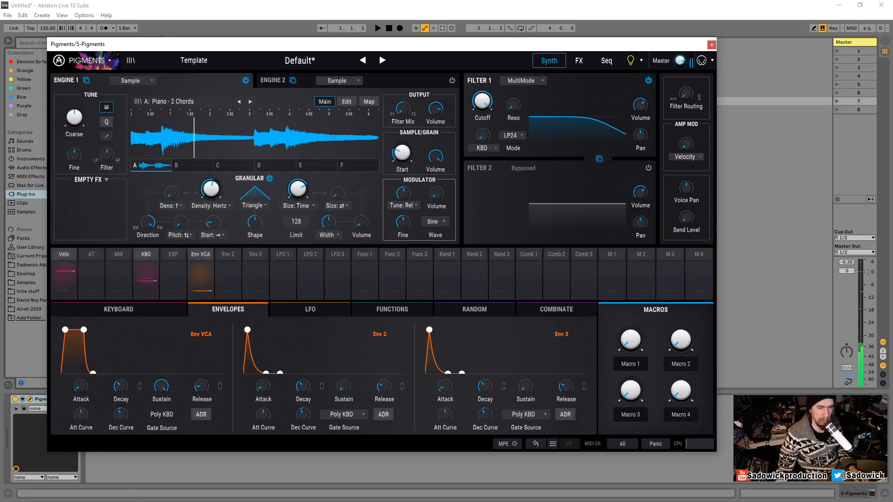
click(221, 235)
click(244, 265)
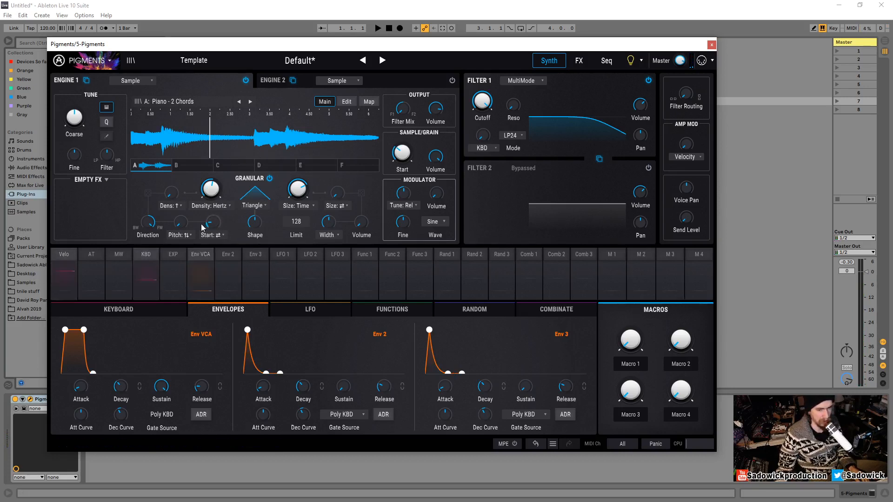
click(212, 236)
click(157, 264)
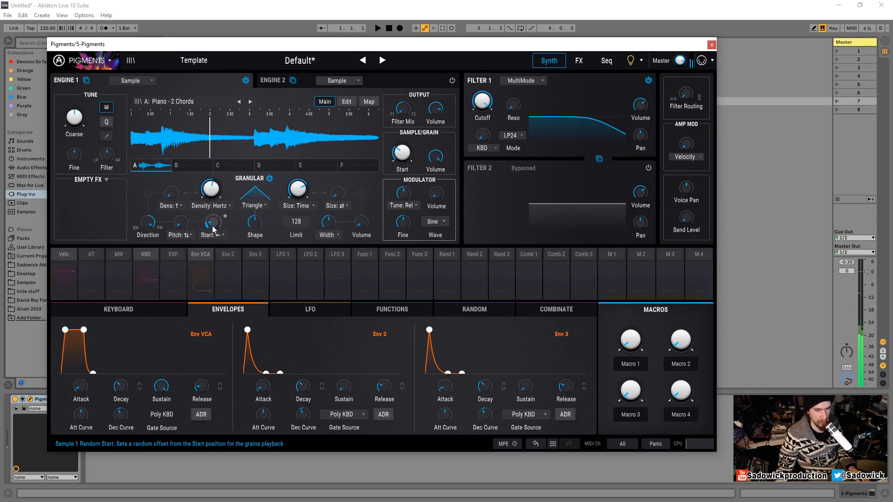
click(210, 188)
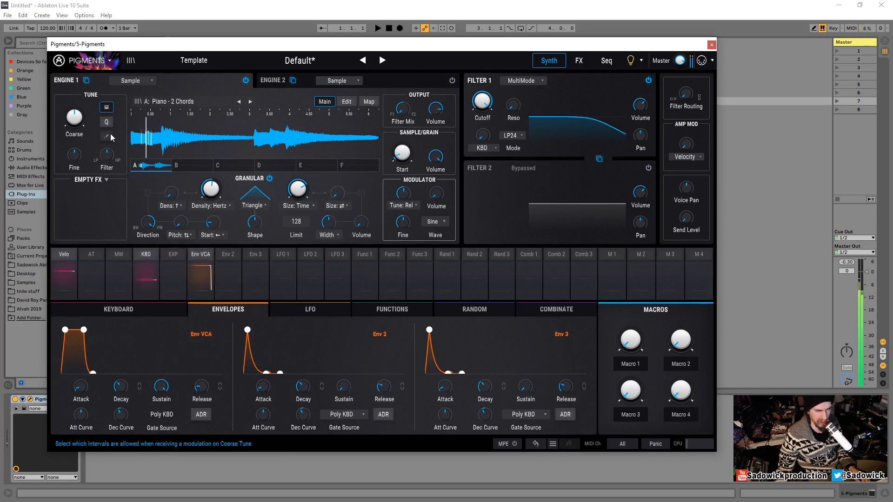
- Play a few notes and switch the random start dispersion back to After
key(z)
key(a)
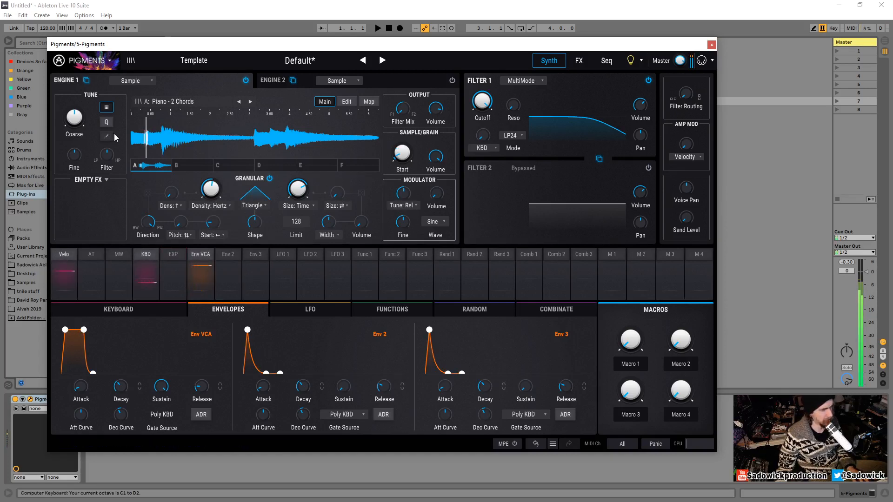
key(x)
key(a)
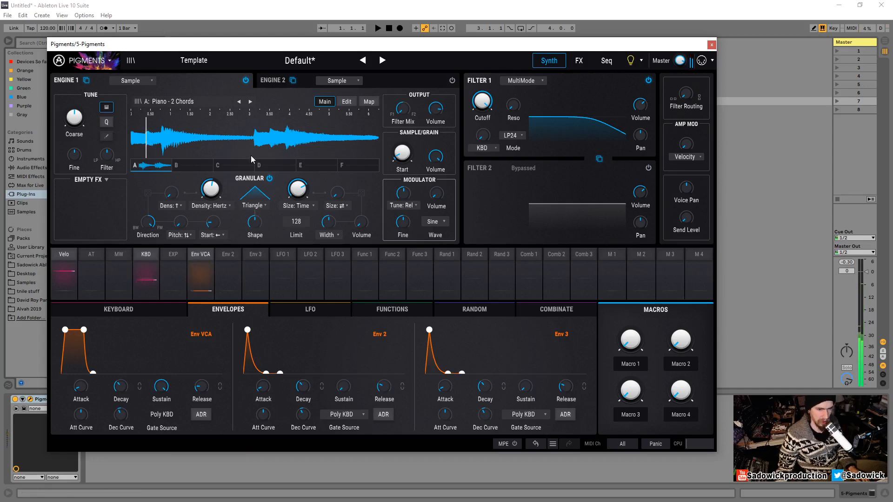
click(218, 234)
click(213, 264)
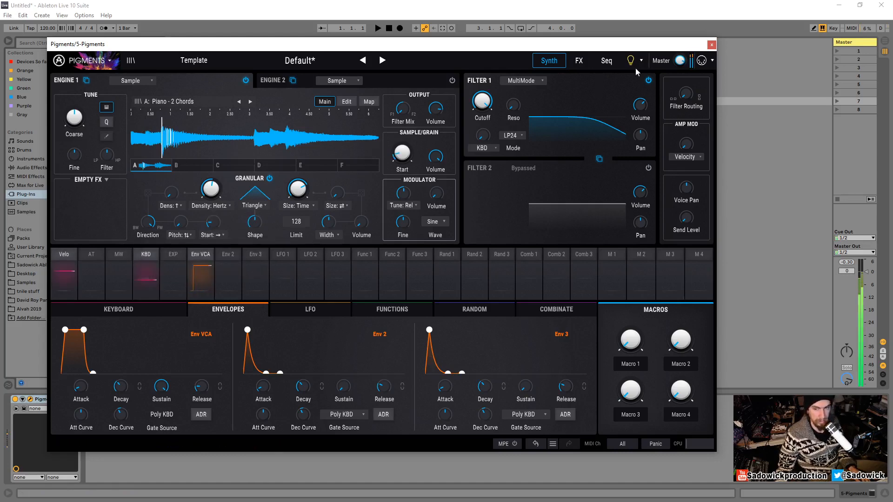
- Try lowering the grain envelope Shape amount and reset it to default
mouse_move(680, 67)
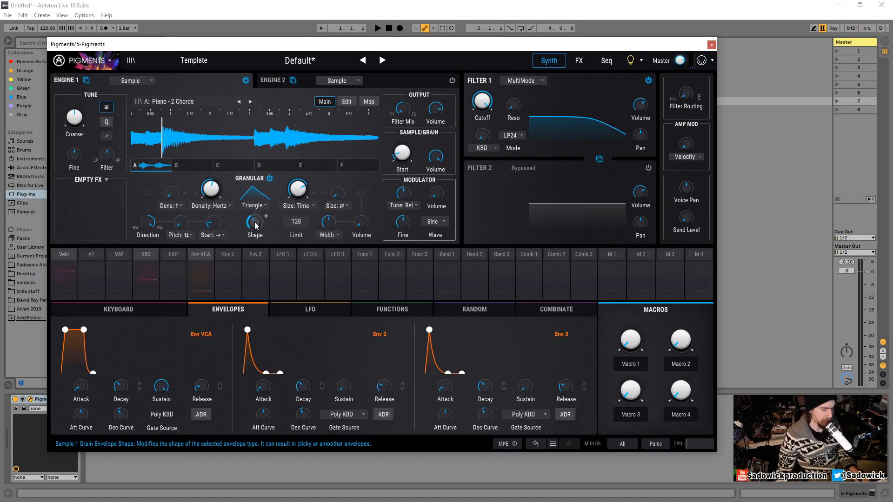
drag(255, 222, 240, 234)
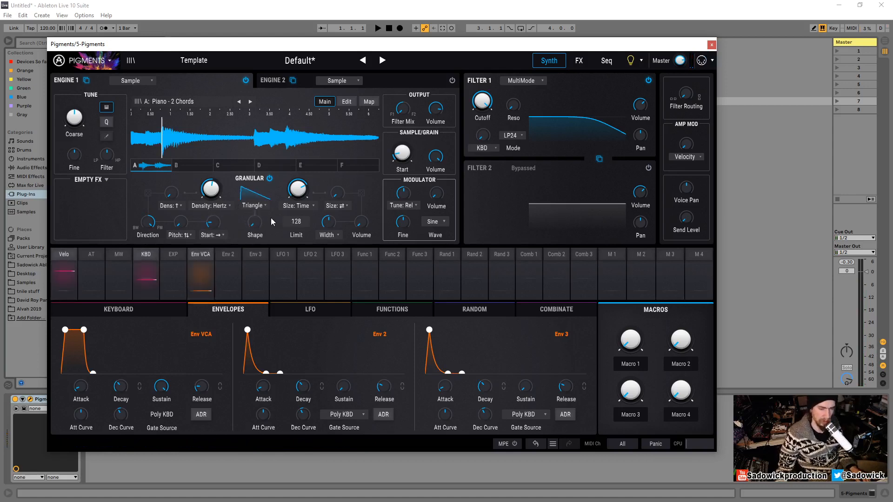
mouse_move(252, 225)
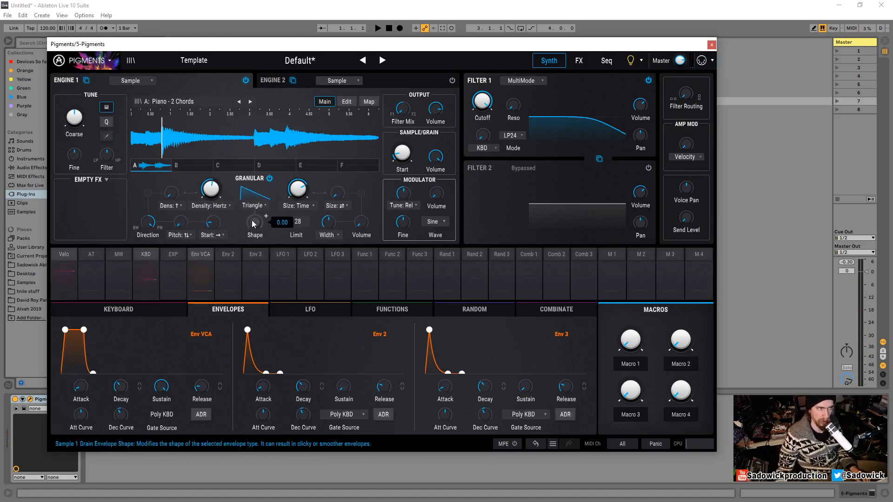
double_click(256, 223)
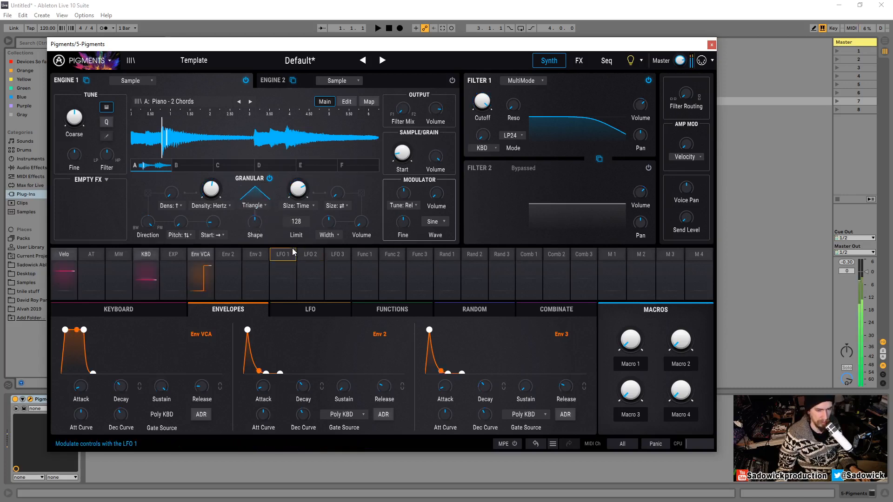
- Set the grain envelope shape to Trapezoid and reset its Shape amount to default
click(263, 209)
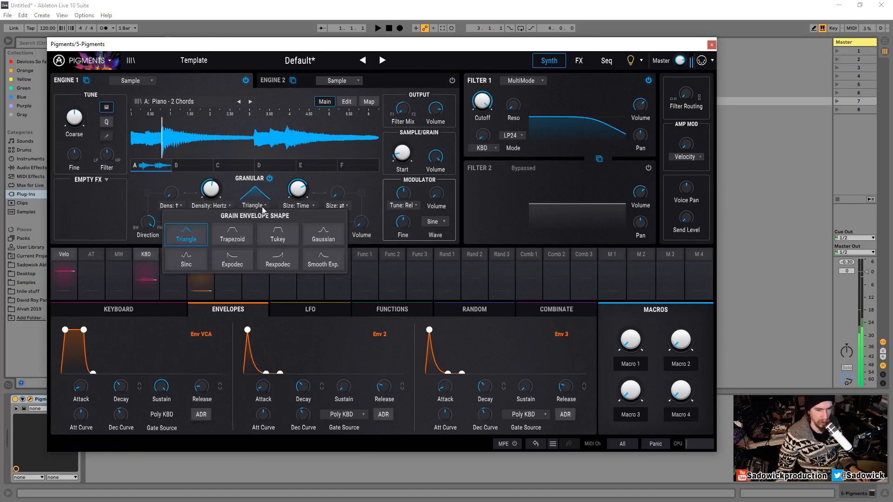
click(232, 235)
mouse_move(266, 216)
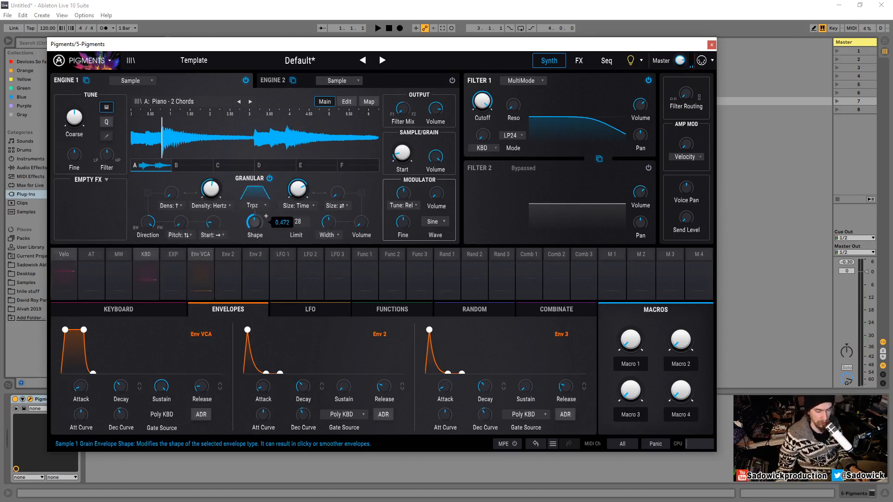
double_click(255, 223)
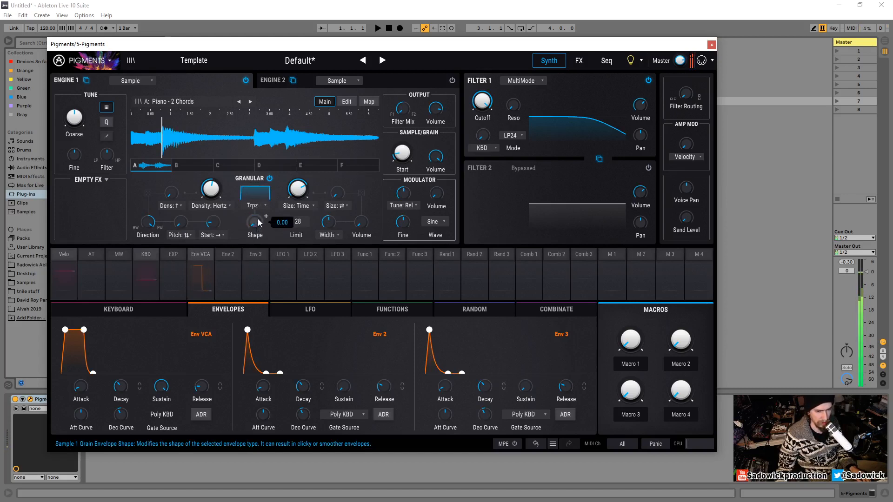
- Switch the grain envelope shape to Tukey, then Gaussian, and raise its Shape amount
click(261, 207)
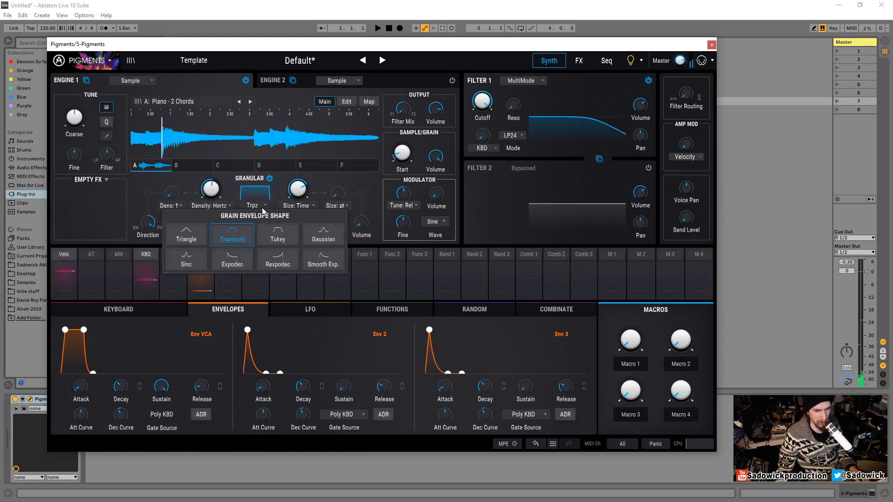
click(287, 244)
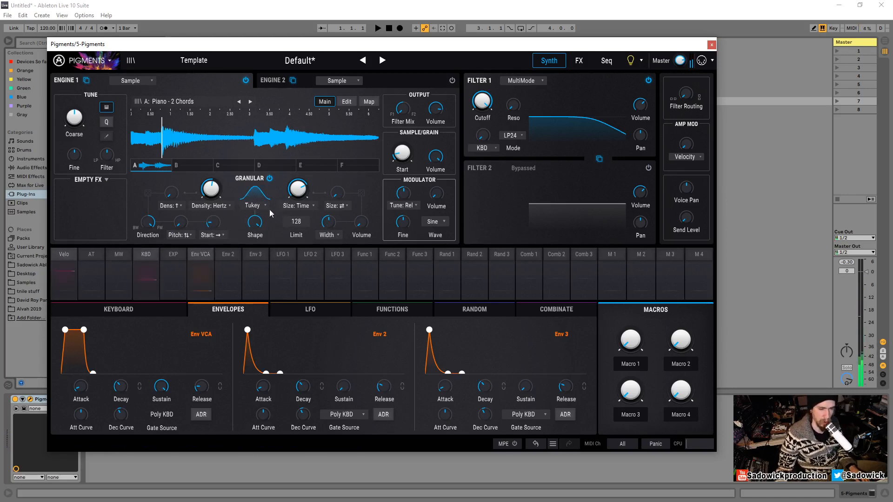
click(254, 205)
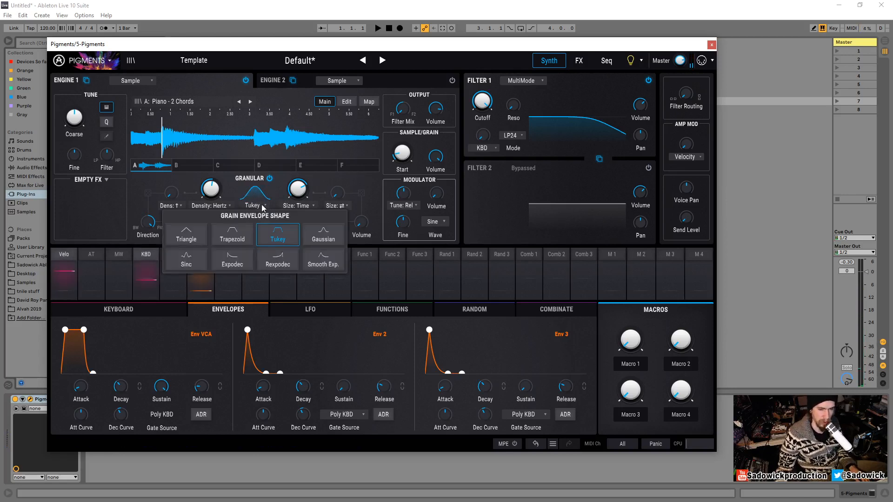
click(327, 239)
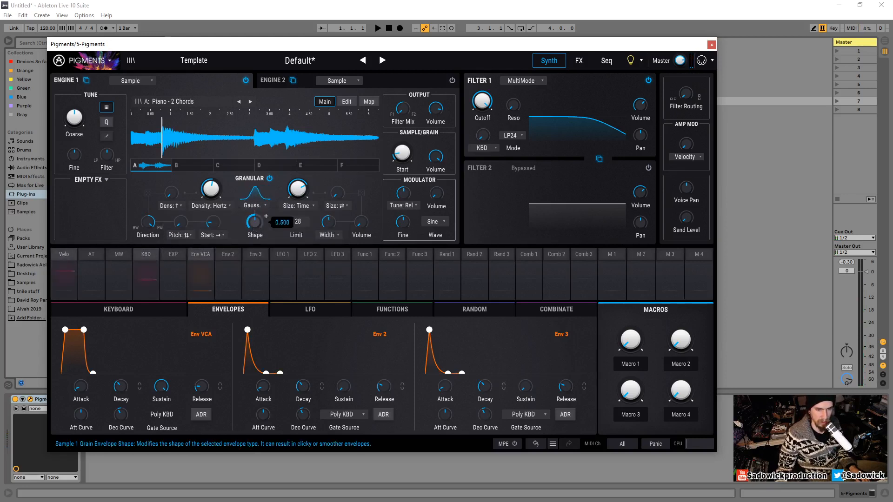
drag(254, 223, 255, 190)
- Try the Sinc grain envelope shape, then settle on Tukey
click(257, 206)
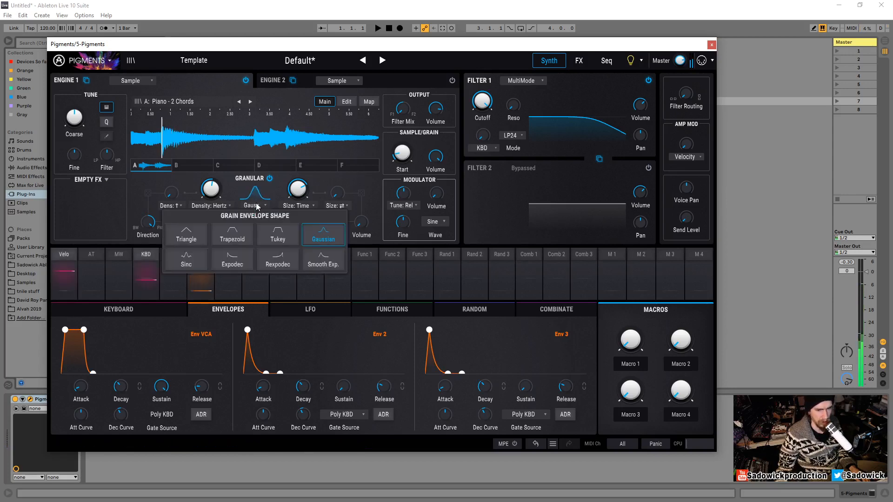
click(186, 258)
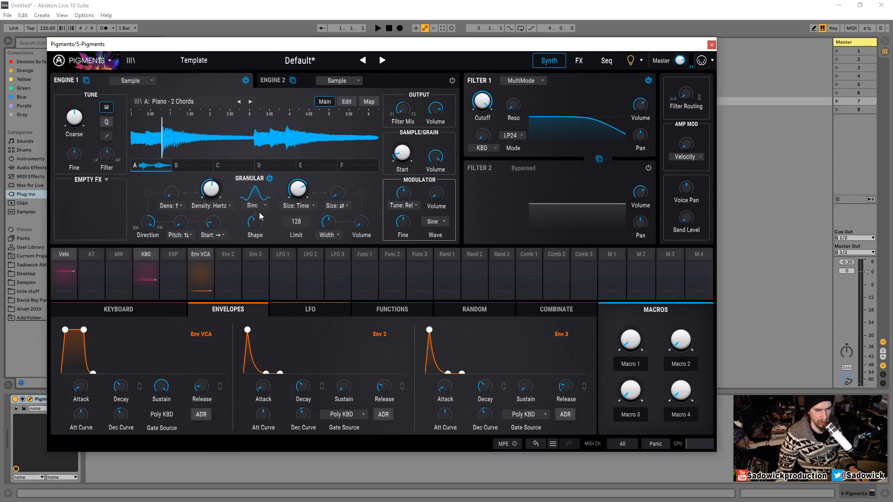
click(259, 207)
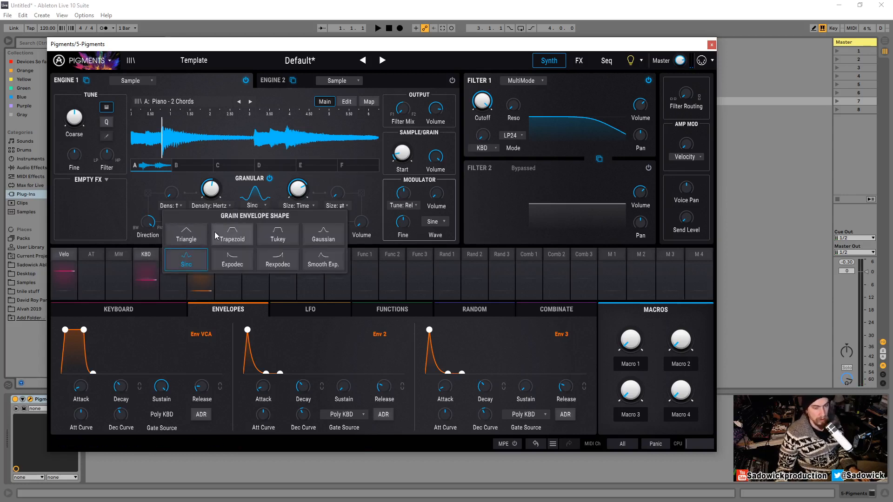
click(278, 235)
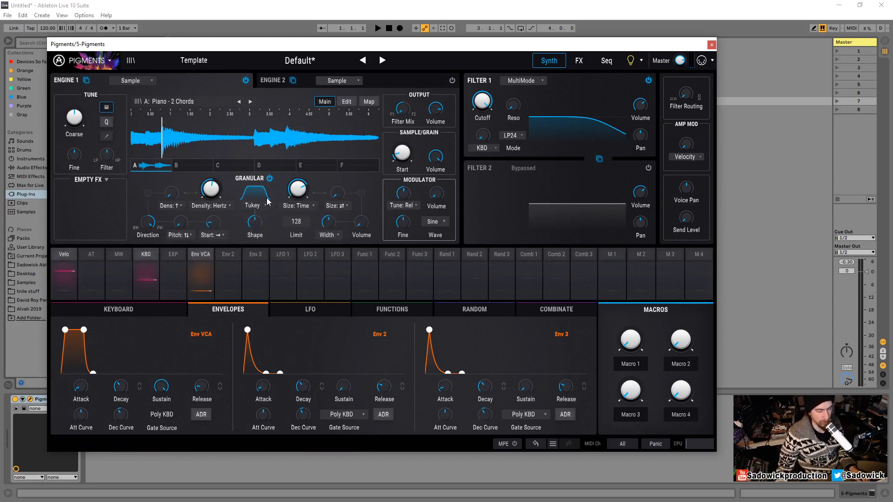
- Adjust the random Pitch amount of the grains slightly
key(z)
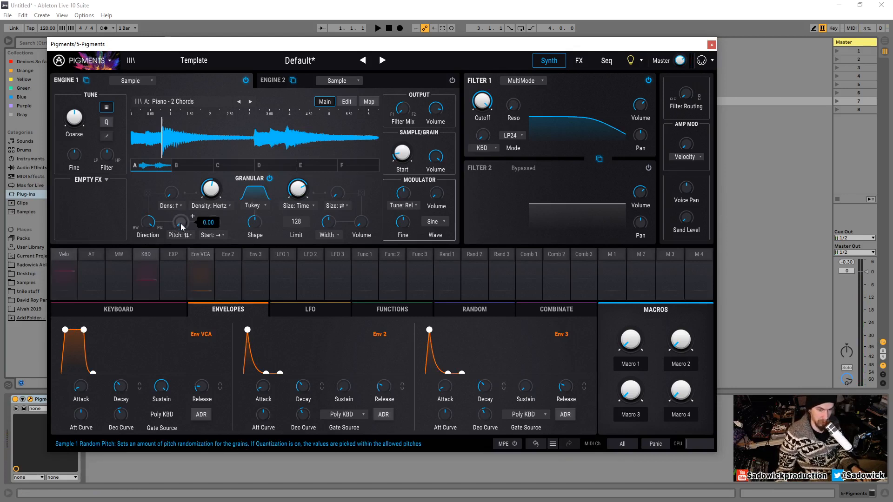
drag(180, 223, 181, 215)
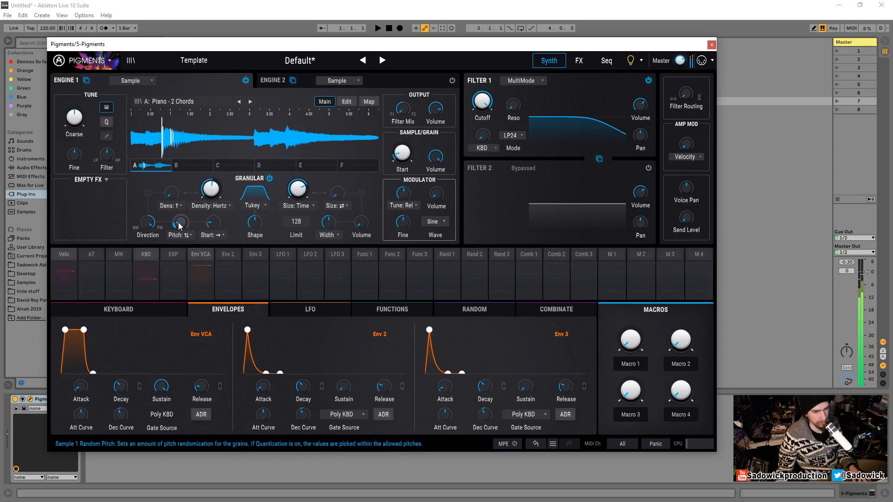
drag(180, 226, 183, 230)
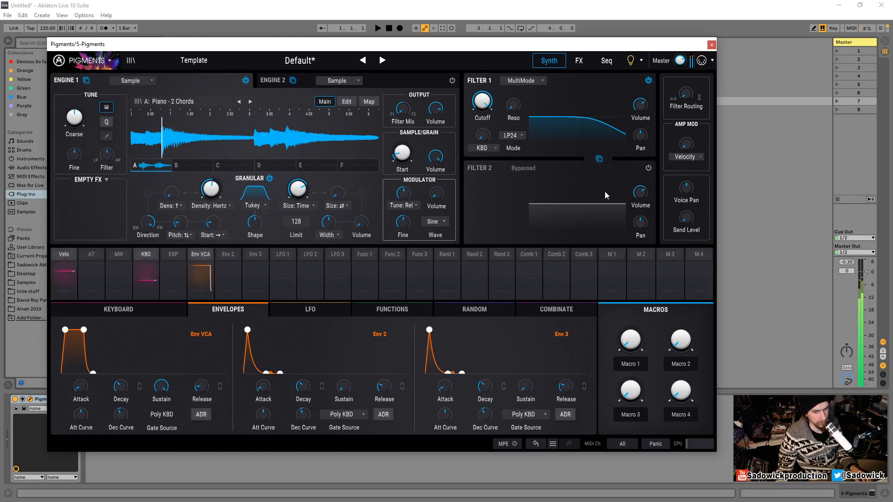
- Try Higher random pitch dispersion for the grains, then set the dispersion to Both
click(187, 235)
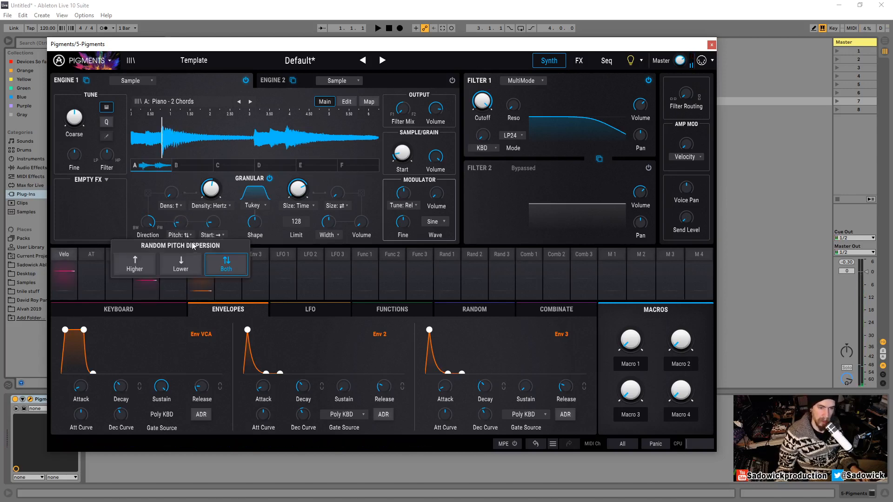
click(137, 263)
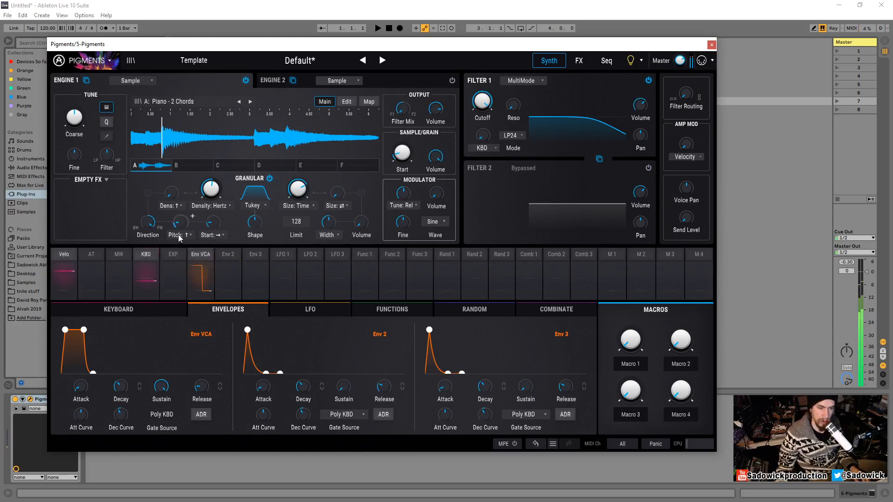
click(178, 235)
click(223, 265)
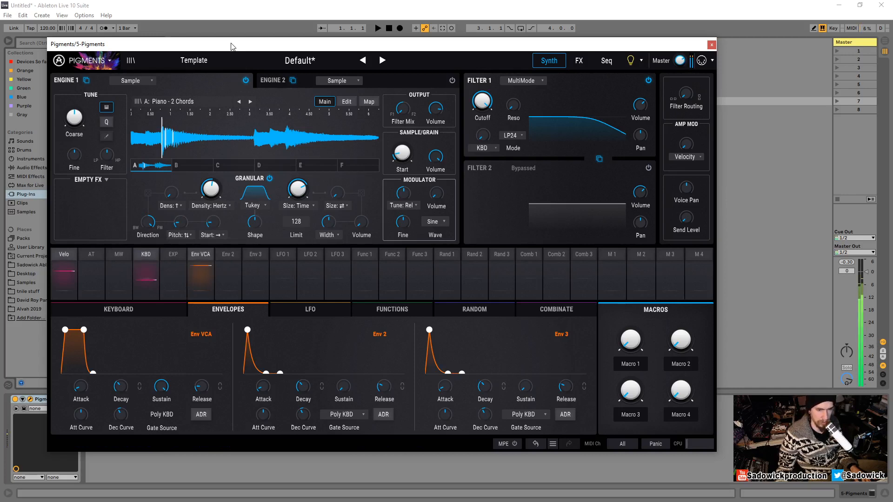
- Lower the grain Density to about 4.44 Hz and reduce the grain Size
drag(212, 190, 212, 208)
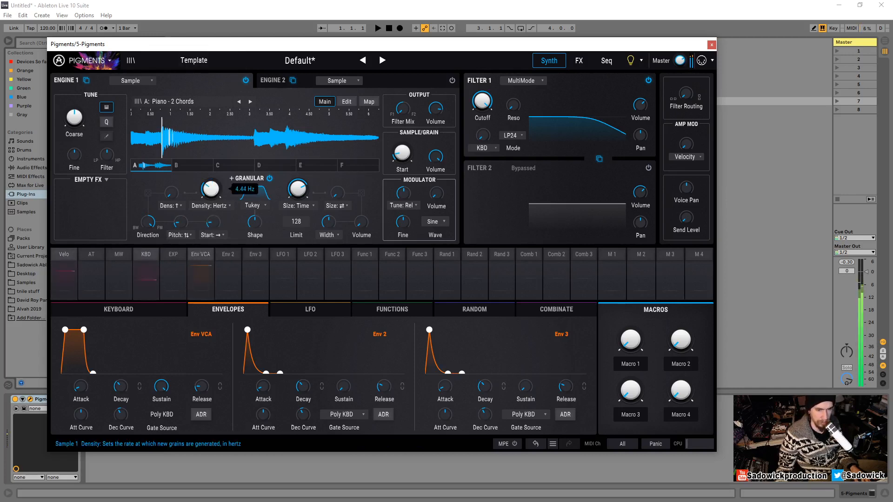
drag(299, 190, 298, 214)
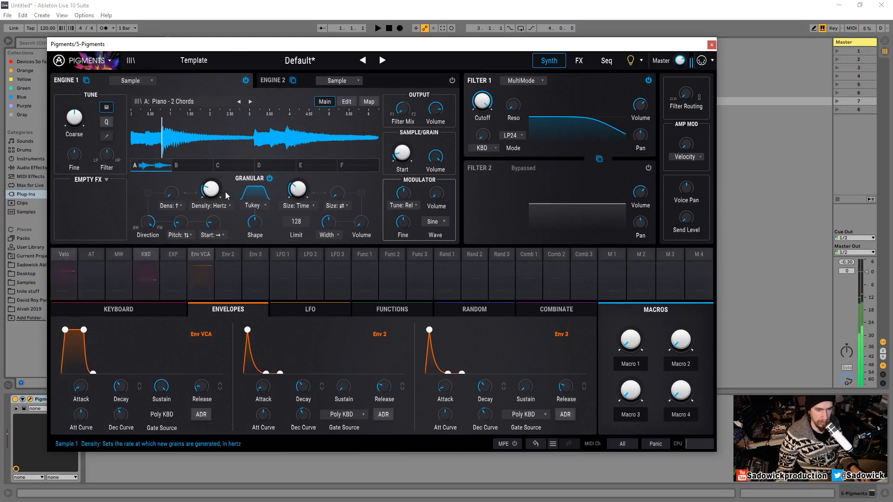
drag(298, 189, 298, 182)
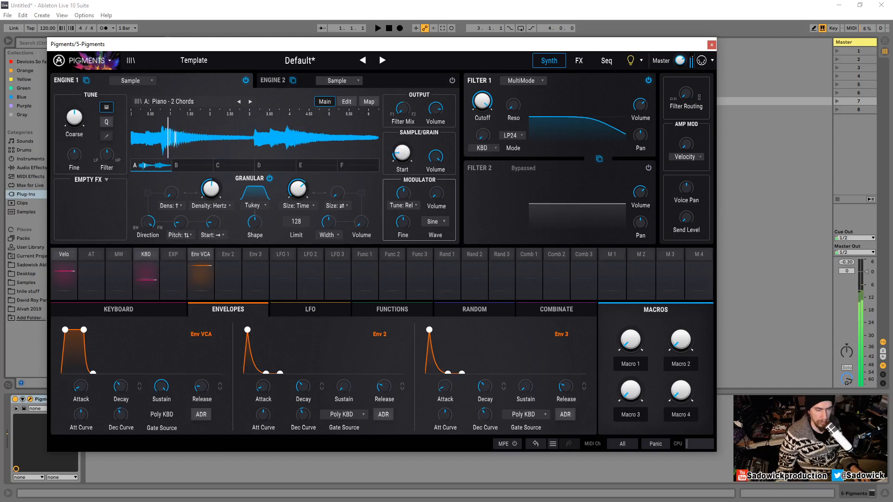
key(x)
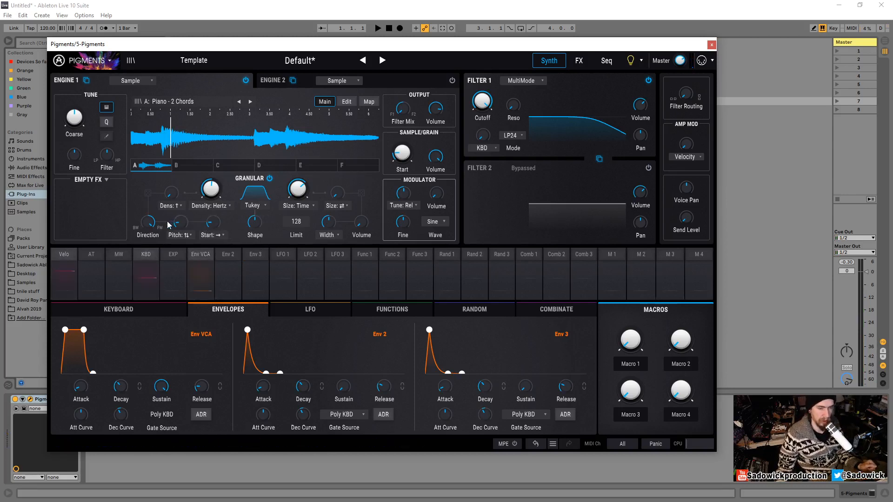
- Lower the random Direction amount of the grains and set the random Start dispersion to both directions
mouse_move(145, 226)
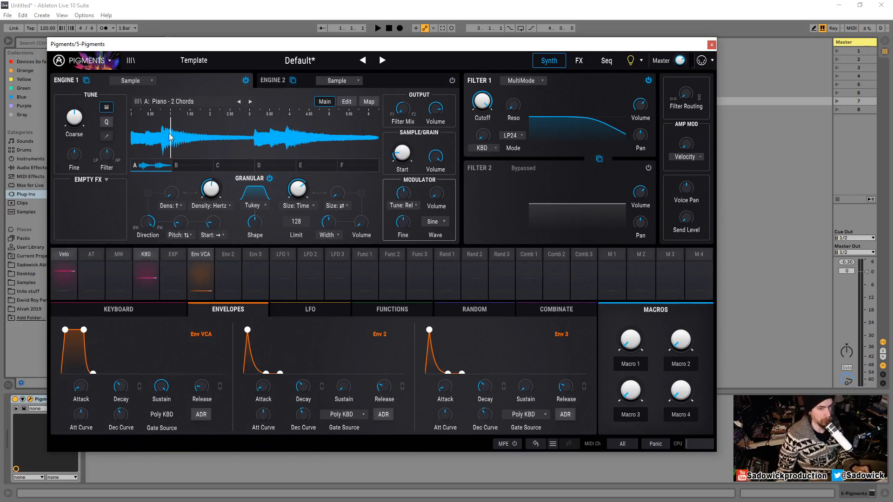
mouse_move(149, 228)
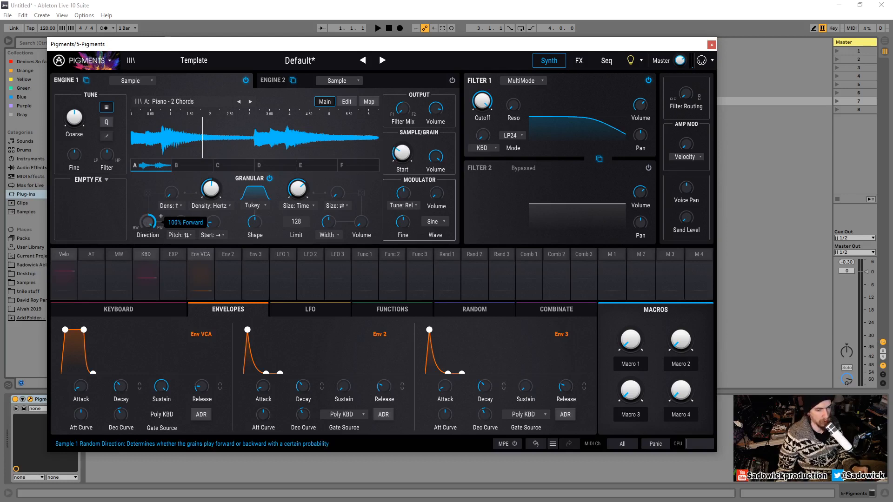
drag(148, 225, 148, 271)
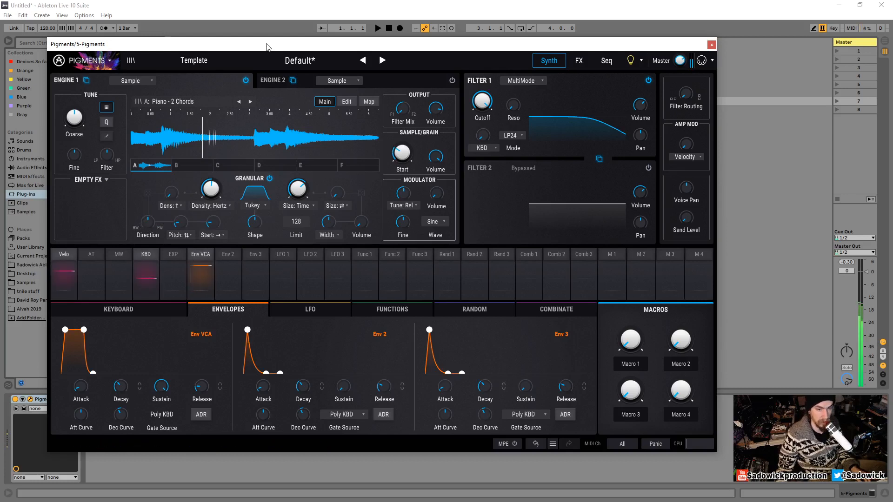
click(213, 235)
click(257, 269)
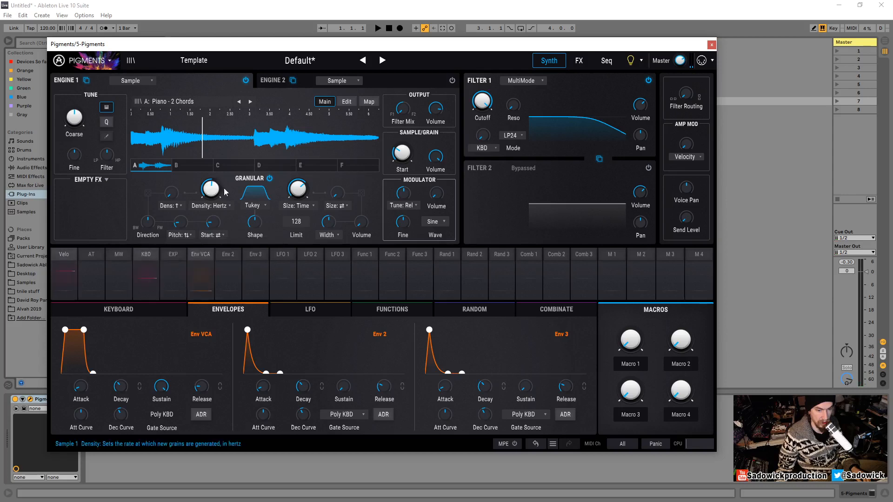
- Move the sample start marker in the waveform to about a fifth of the way in
mouse_move(188, 227)
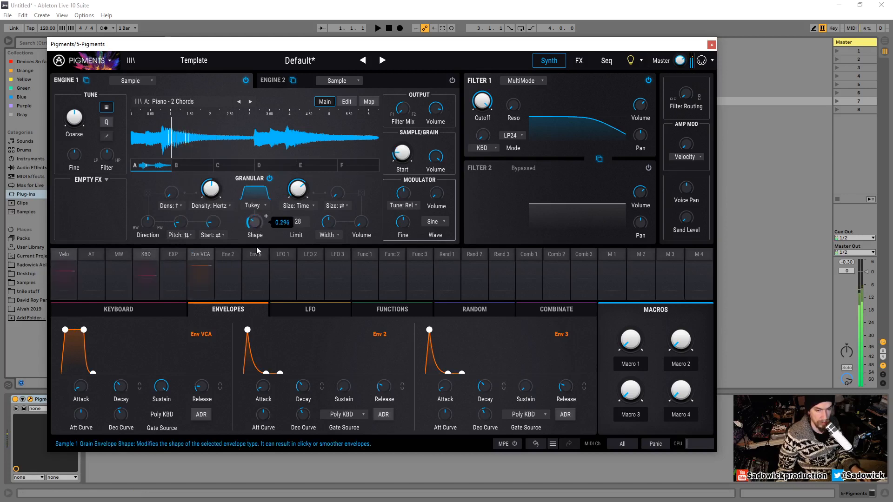
drag(267, 167, 269, 221)
drag(173, 142, 204, 142)
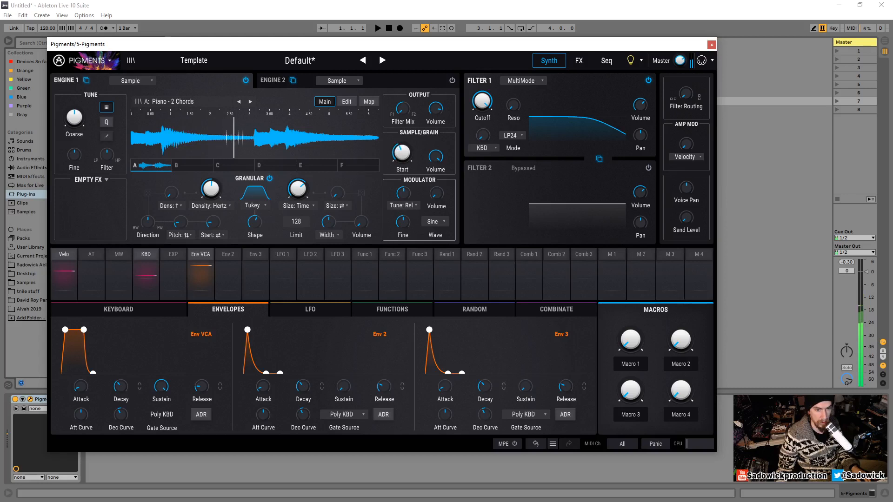
drag(233, 140, 183, 138)
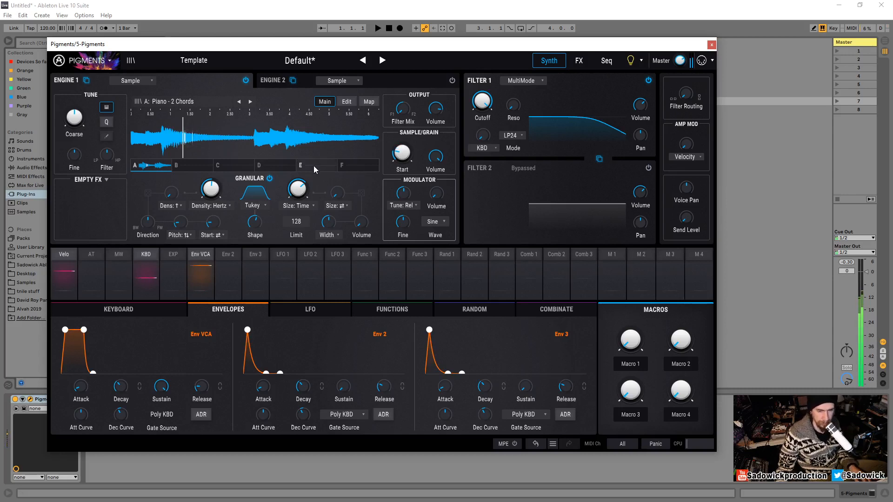
- Reset the grain Volume to its default value
drag(366, 169, 367, 168)
double_click(363, 225)
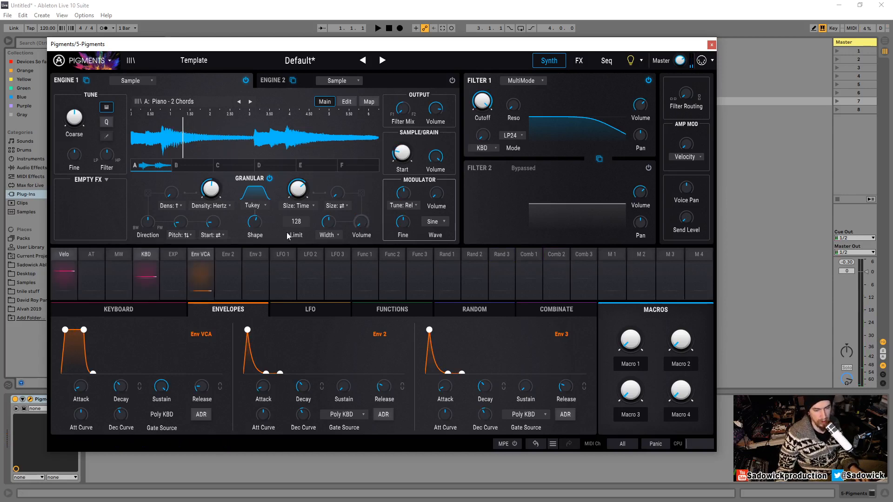
drag(372, 216, 372, 216)
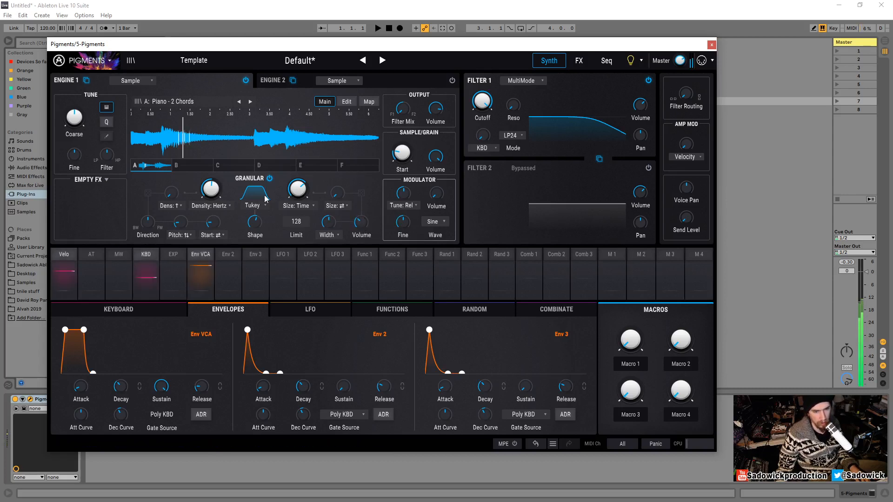
- Raise the grain Size to about 903 ms and the grain Density to about 110 Hz
mouse_move(208, 192)
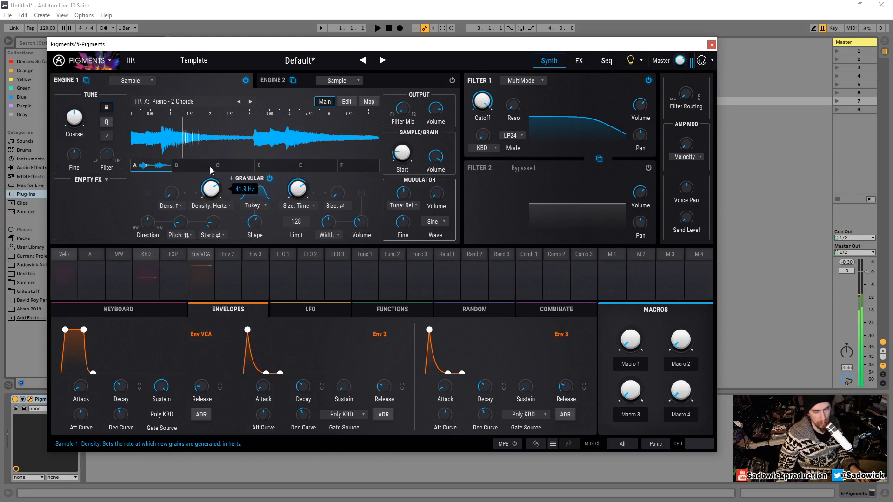
mouse_move(300, 188)
drag(301, 181, 301, 170)
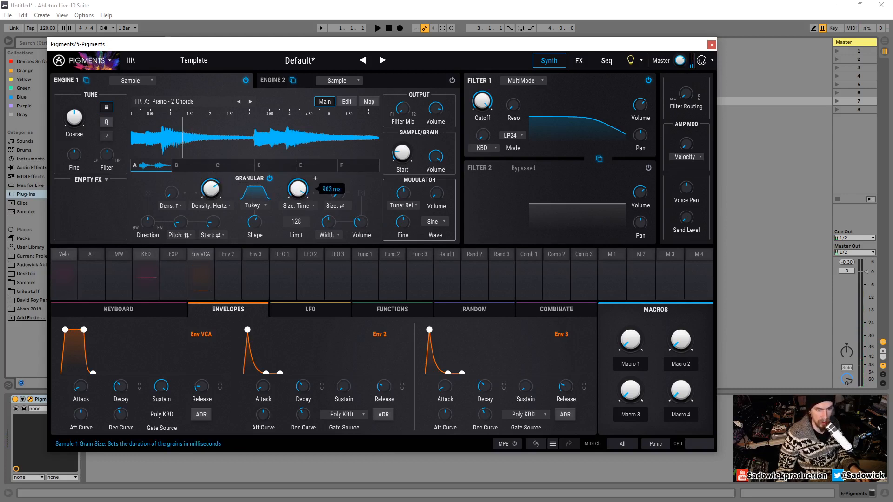
drag(210, 189, 210, 185)
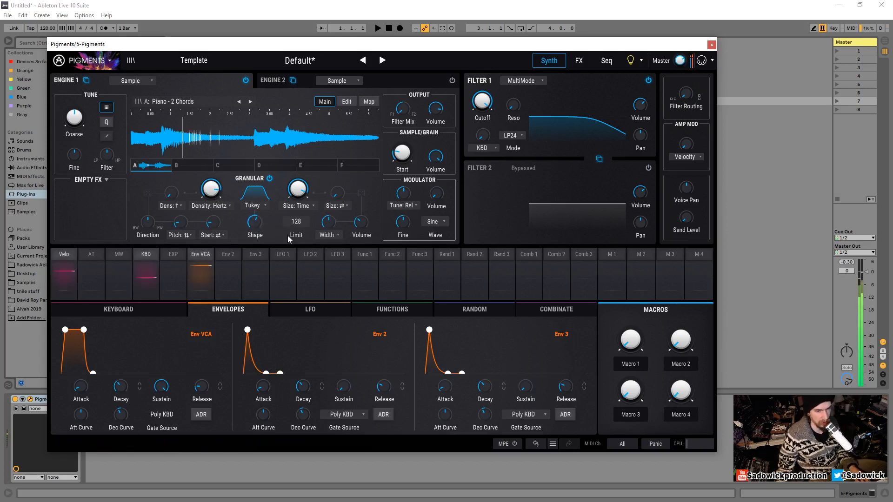
mouse_move(214, 191)
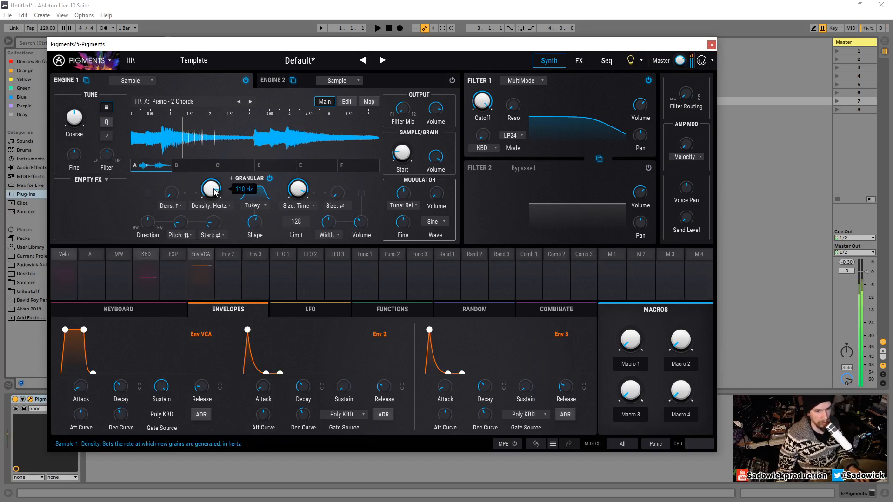
- Audition the sound by playing notes an octave lower
key(a)
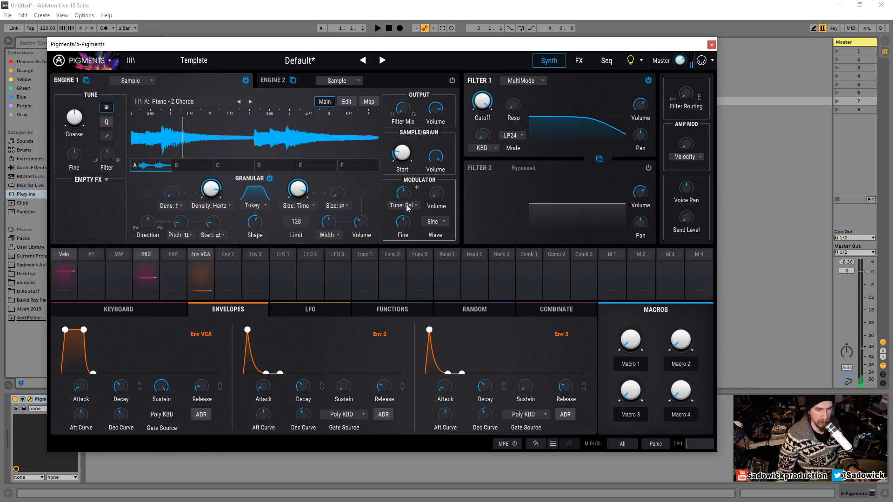
key(z)
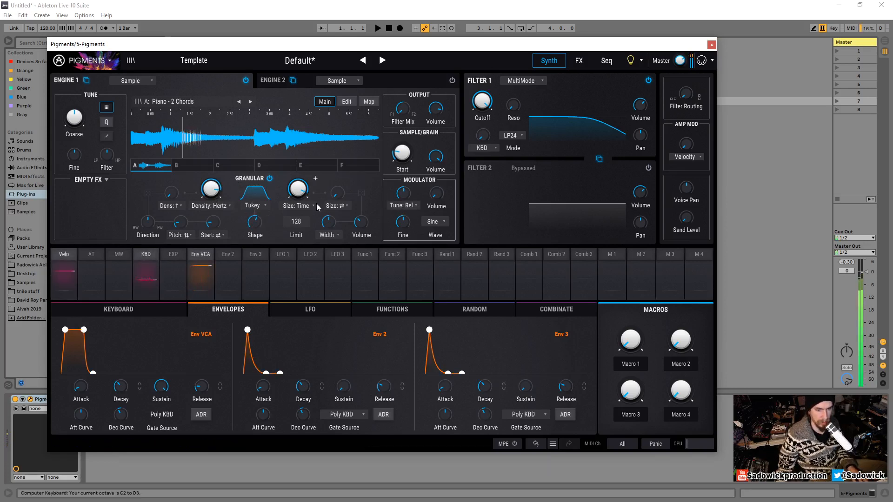
mouse_move(679, 61)
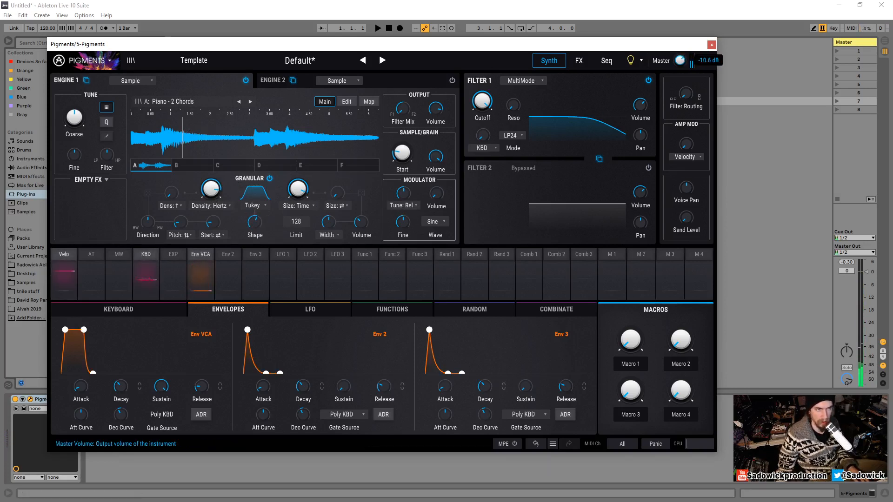
key(a)
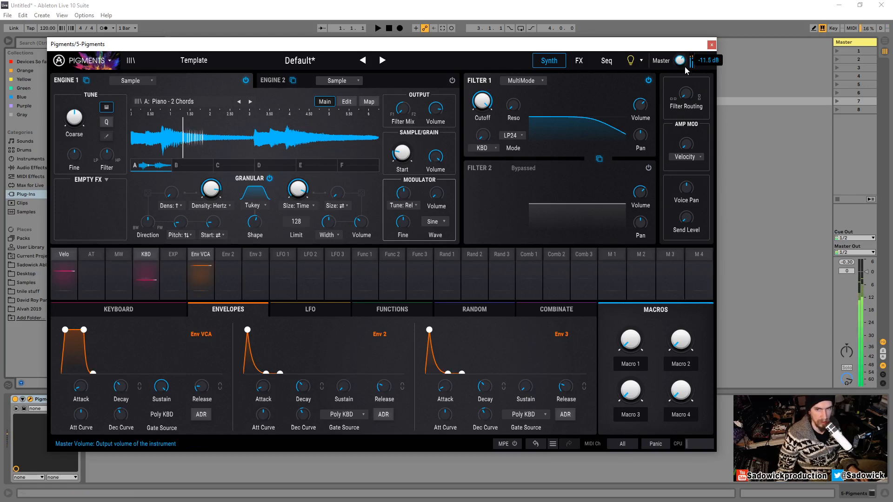
mouse_move(391, 166)
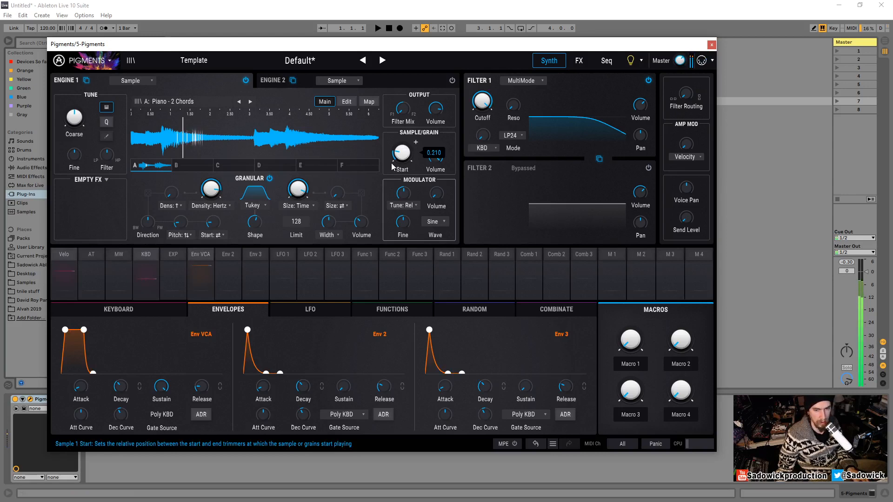
key(a)
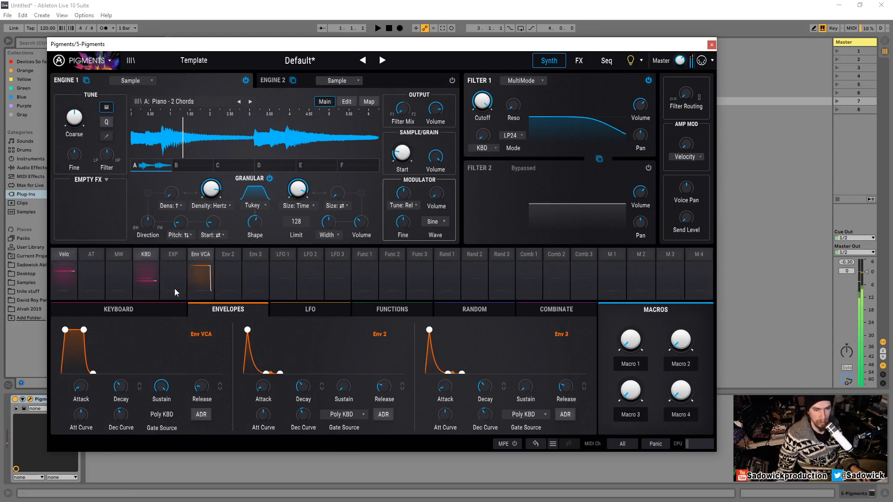
- Drop the VCA envelope's sustain to zero to make the amp envelope decay
drag(90, 375, 100, 373)
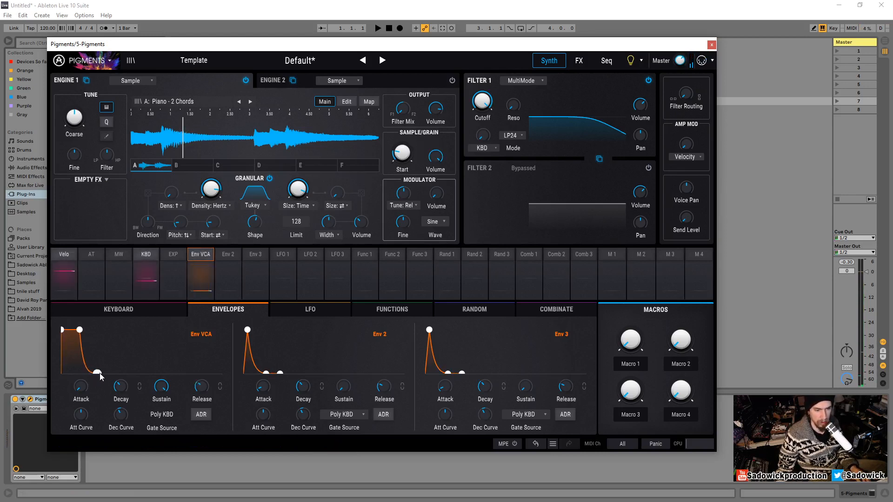
key(g)
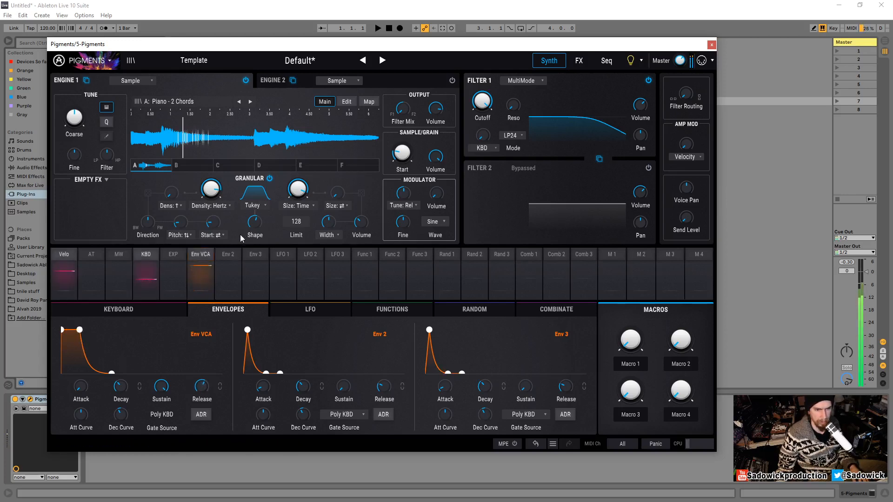
- Raise the grain envelope Shape and the random Start amount slightly
mouse_move(254, 227)
mouse_down()
mouse_move(254, 195)
mouse_move(253, 281)
mouse_move(261, 218)
mouse_up()
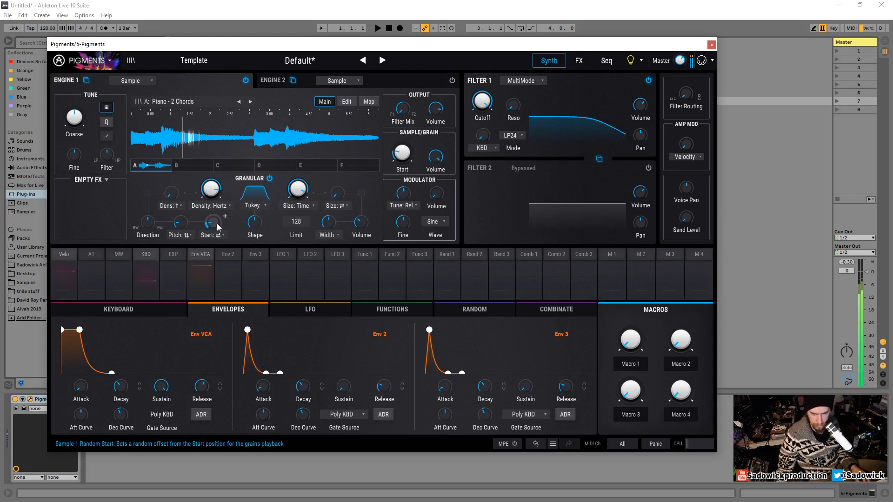
mouse_move(212, 226)
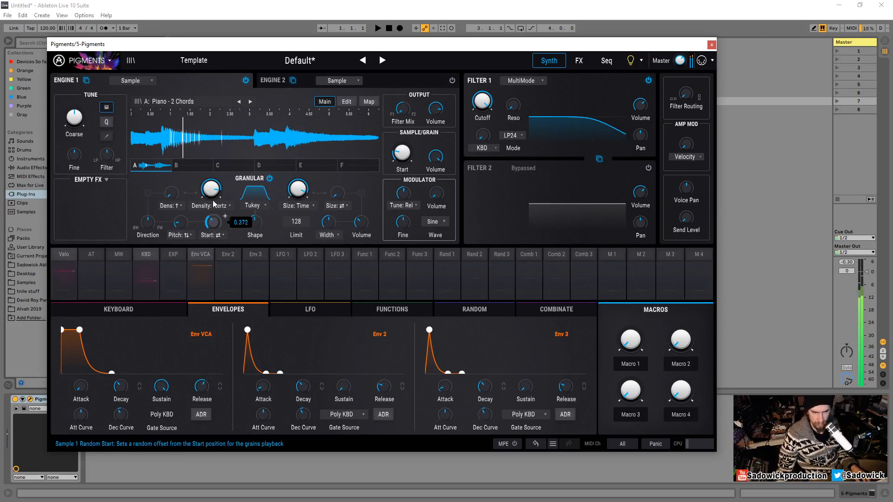
drag(212, 227, 213, 222)
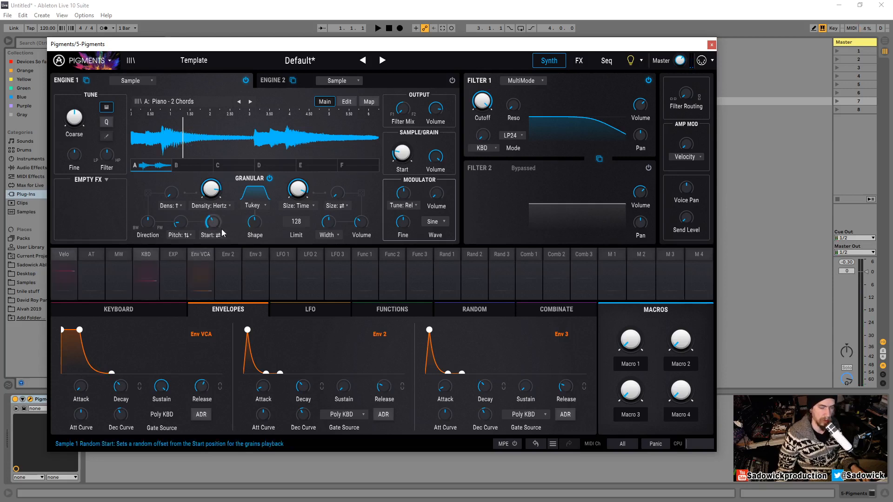
mouse_move(210, 224)
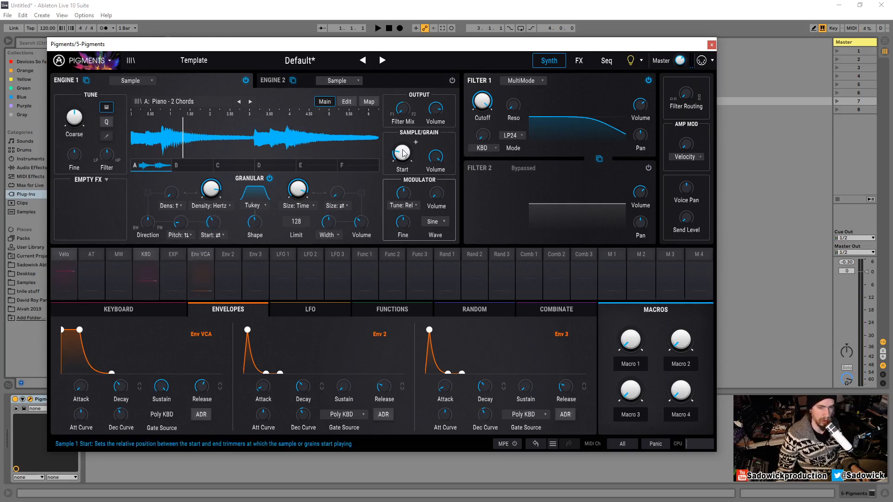
- Set the random Pitch amount to about 0.186 and audition it an octave higher
mouse_move(404, 150)
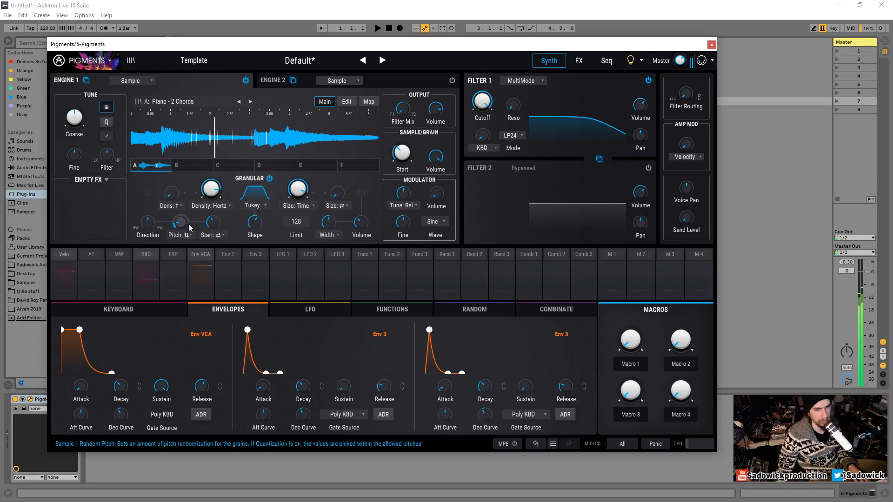
mouse_move(186, 224)
mouse_down()
mouse_move(188, 157)
mouse_move(202, 224)
mouse_up()
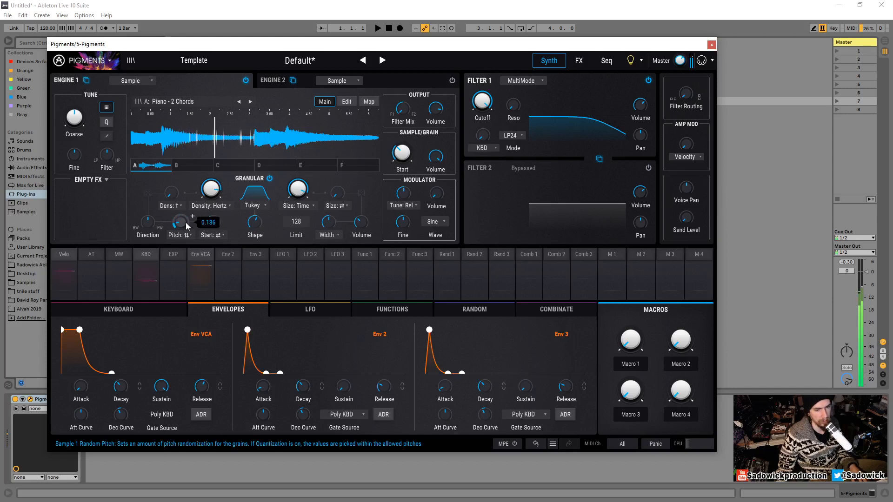
key(x)
key(a)
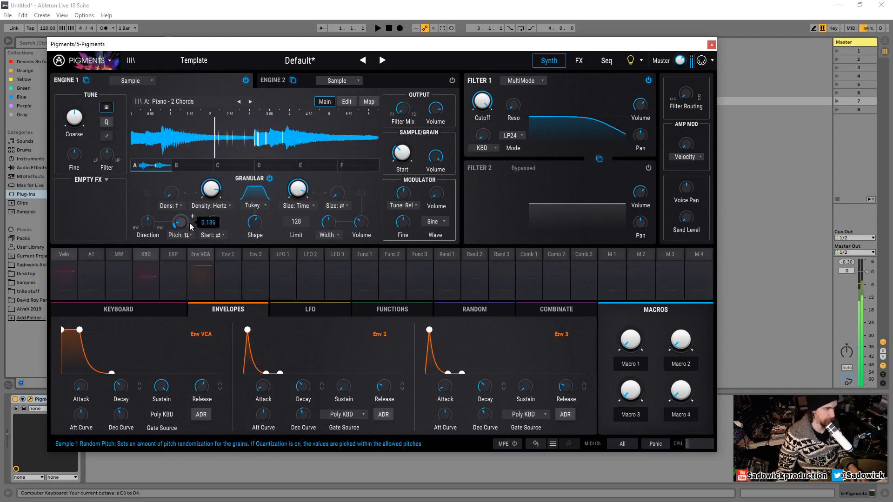
- Audition the sound, step Engine 1's sample to Mini Celesta - Gliss and play it an octave lower
key(a)
key(a)
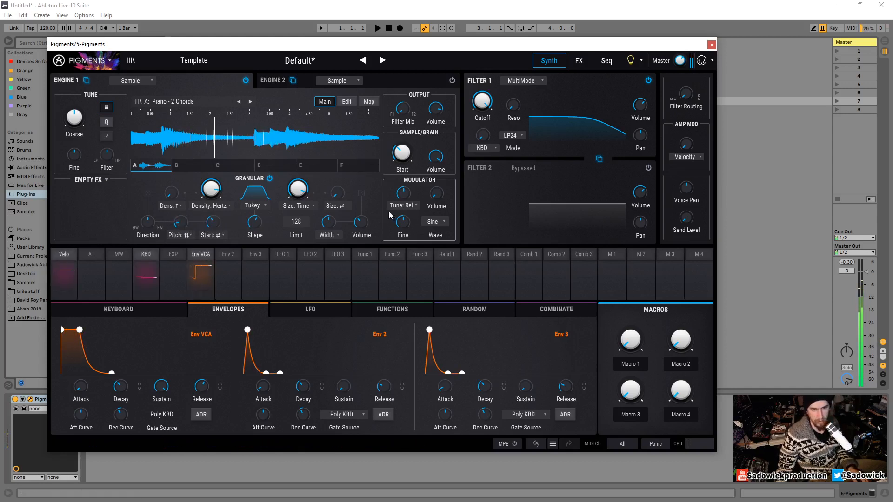
click(251, 102)
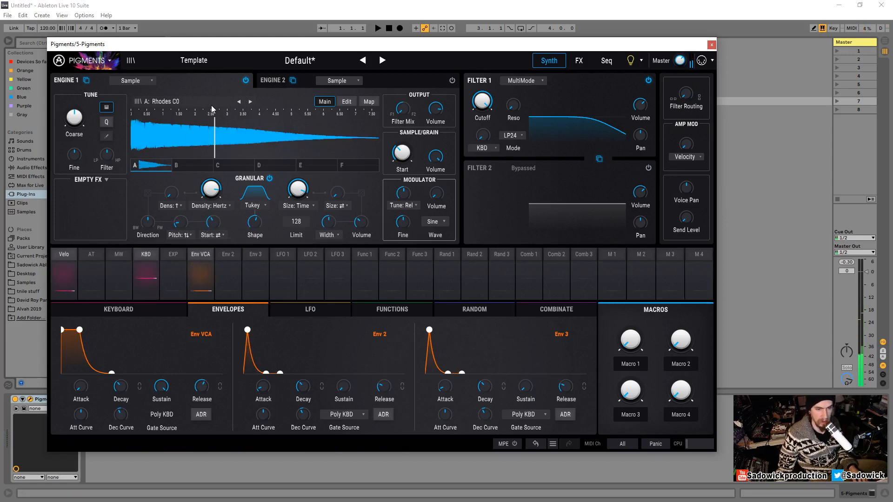
click(238, 102)
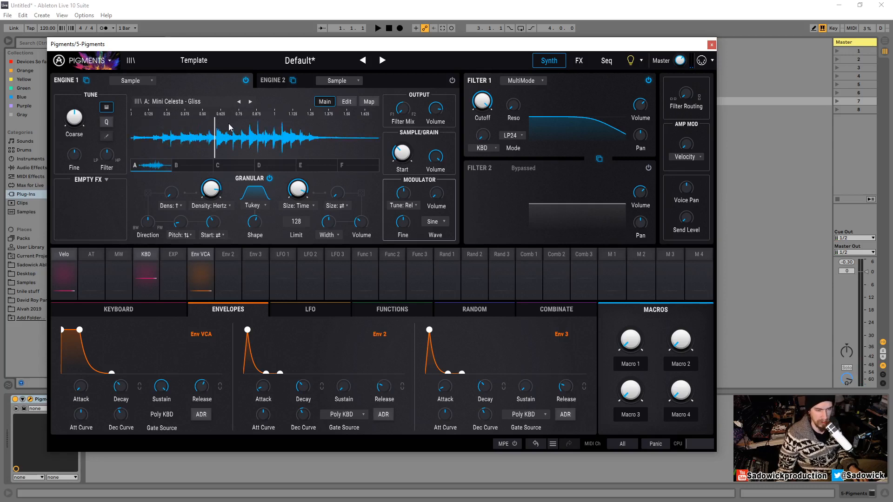
key(a)
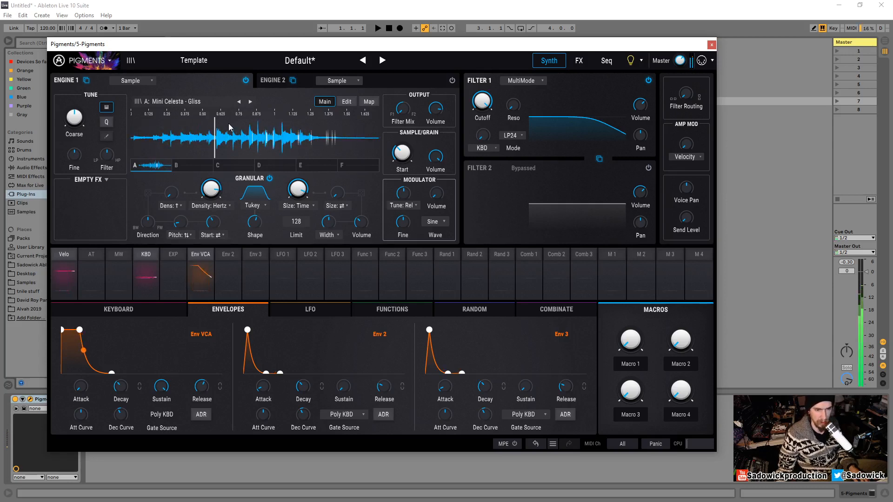
key(a)
key(z)
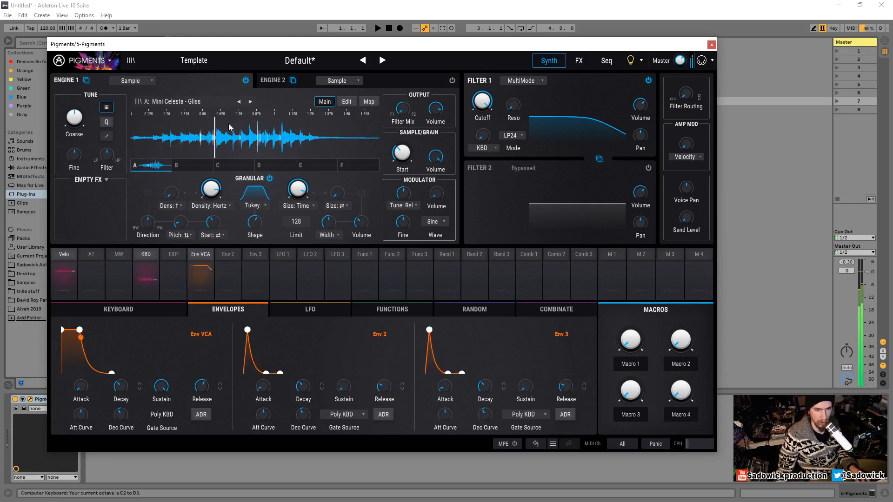
key(a)
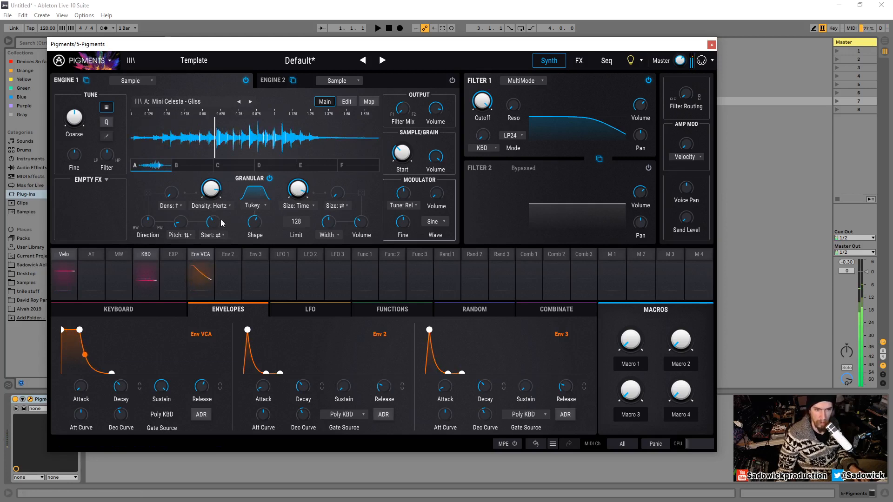
- Lower the random Start amount slightly and step Engine 1's sample forward to Toy Piano
drag(218, 223, 218, 233)
key(a)
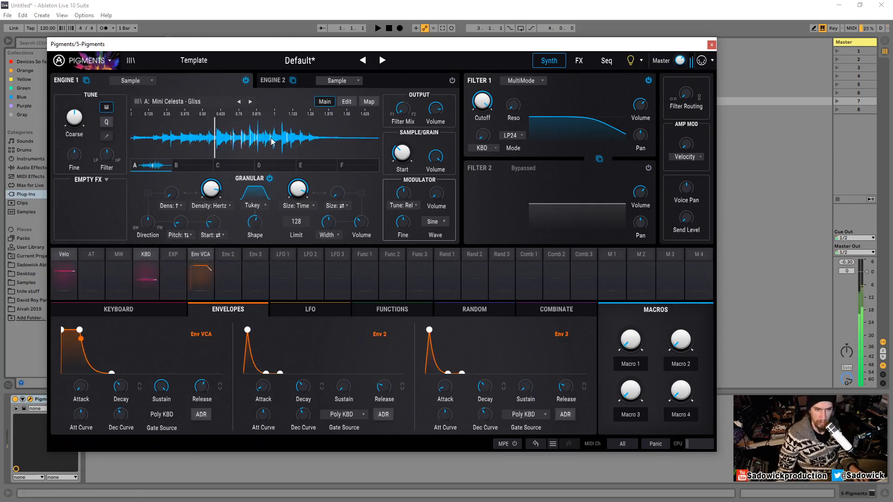
click(250, 101)
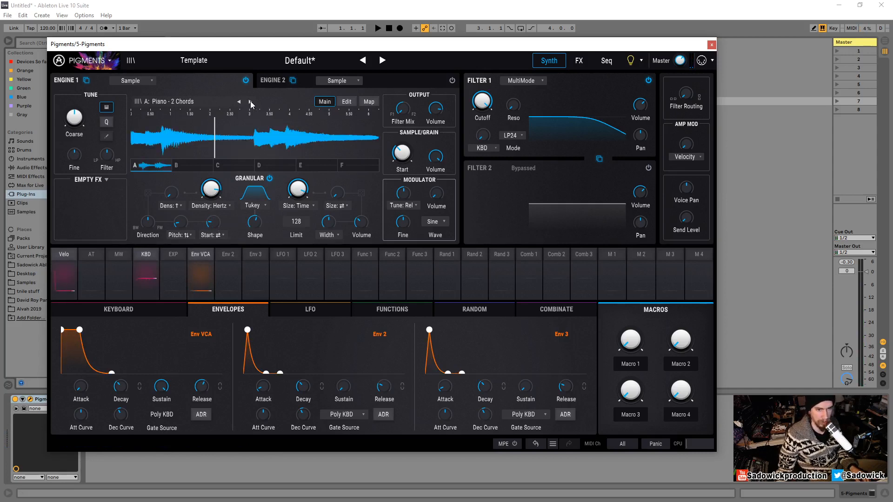
click(250, 102)
click(251, 102)
click(250, 102)
click(251, 101)
click(250, 102)
click(251, 101)
click(251, 101)
click(250, 101)
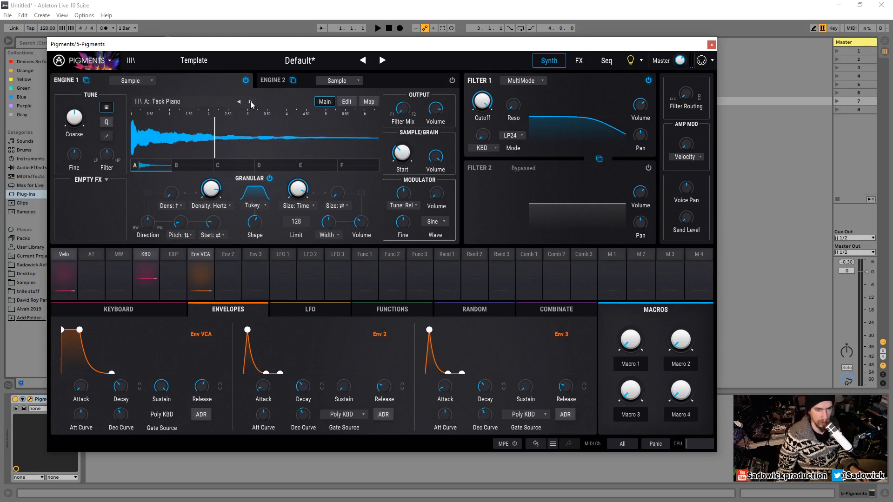
click(250, 101)
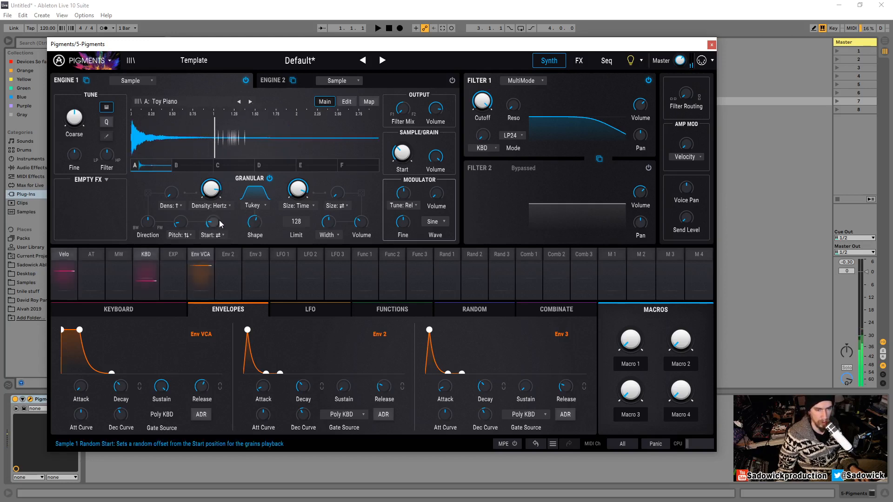
- Raise the random Start amount and audition the Toy Piano grains in lower octaves
drag(220, 224, 228, 207)
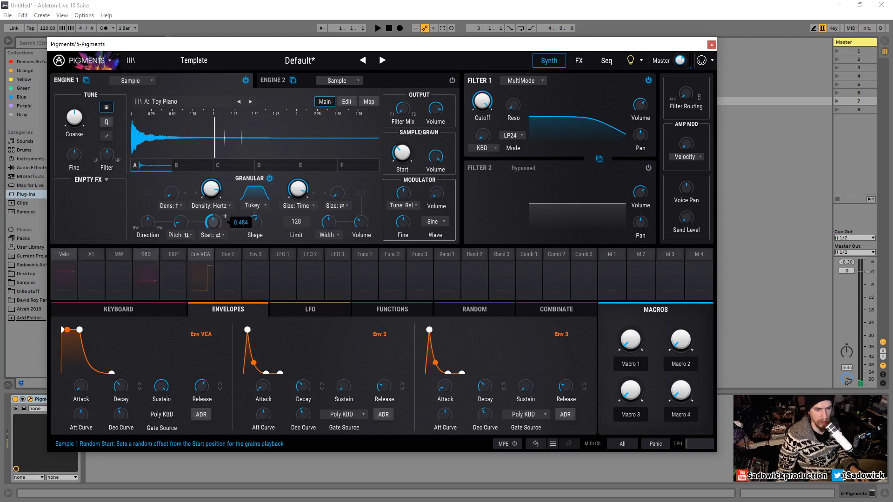
mouse_move(220, 211)
mouse_down()
mouse_move(222, 190)
mouse_move(222, 198)
mouse_up()
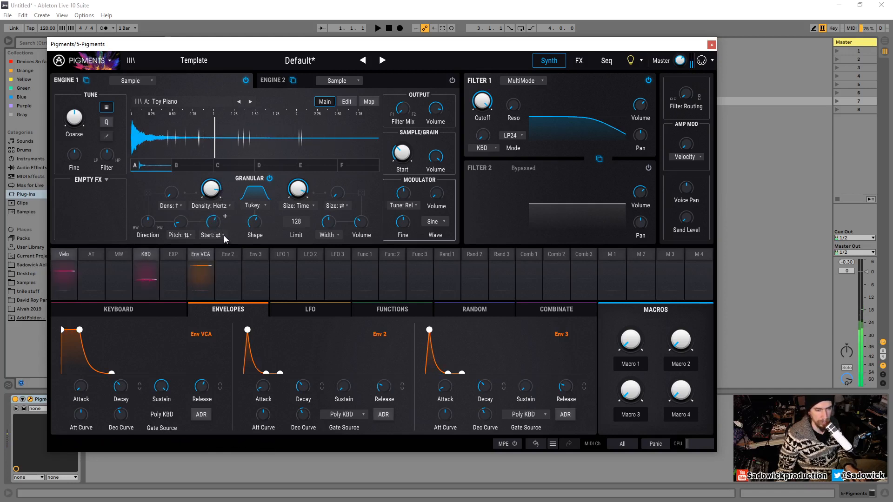
drag(217, 225, 217, 213)
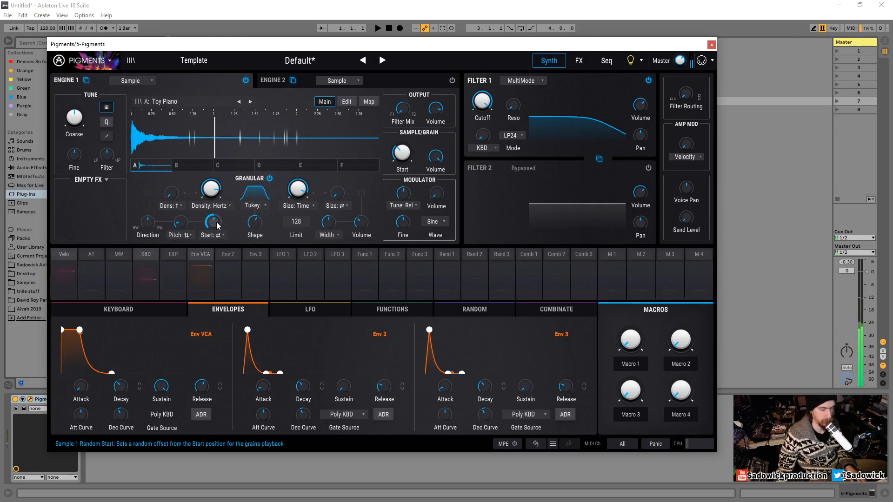
drag(213, 222, 215, 249)
key(x)
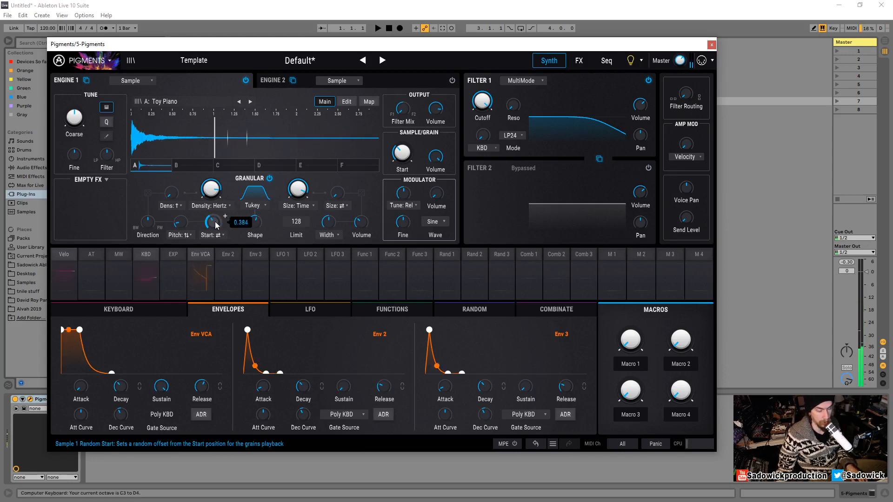
key(z)
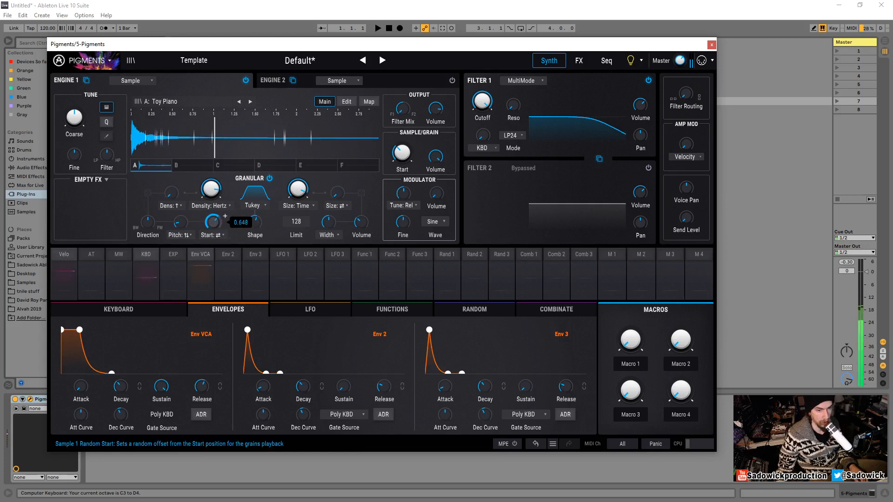
key(z)
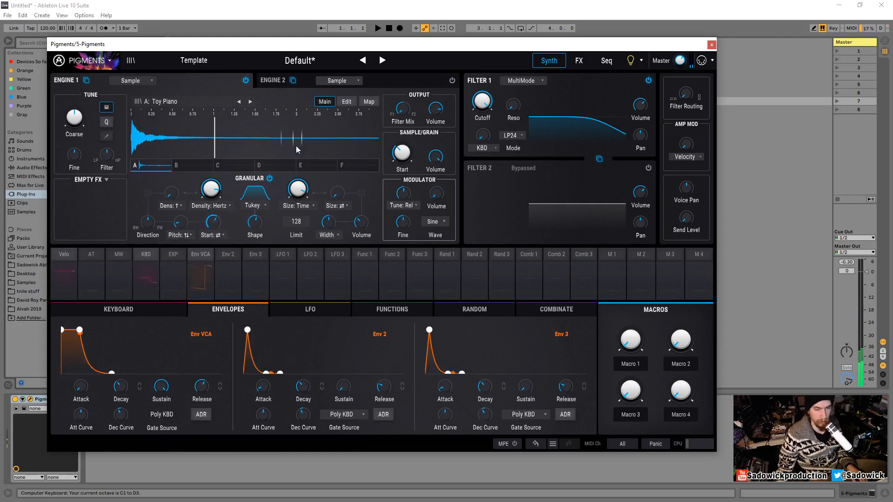
- Switch Engine 1's sample to Bowed Acoustic and audition it
click(251, 102)
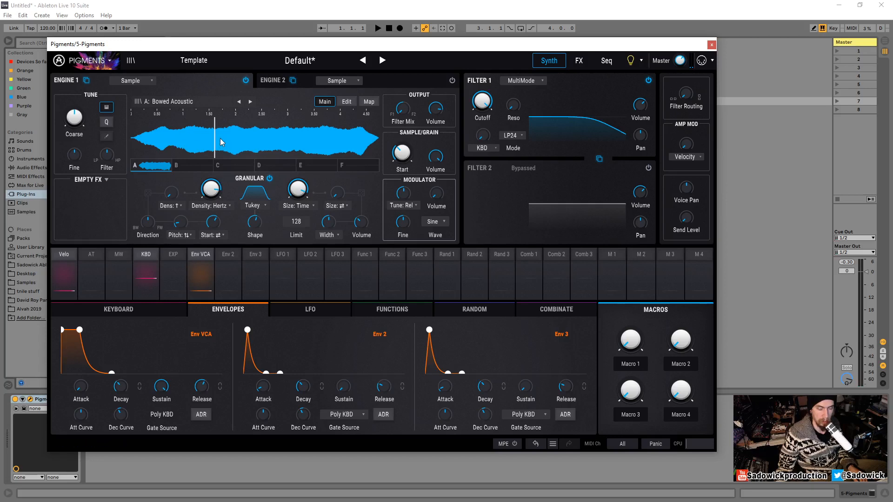
key(a)
key(x)
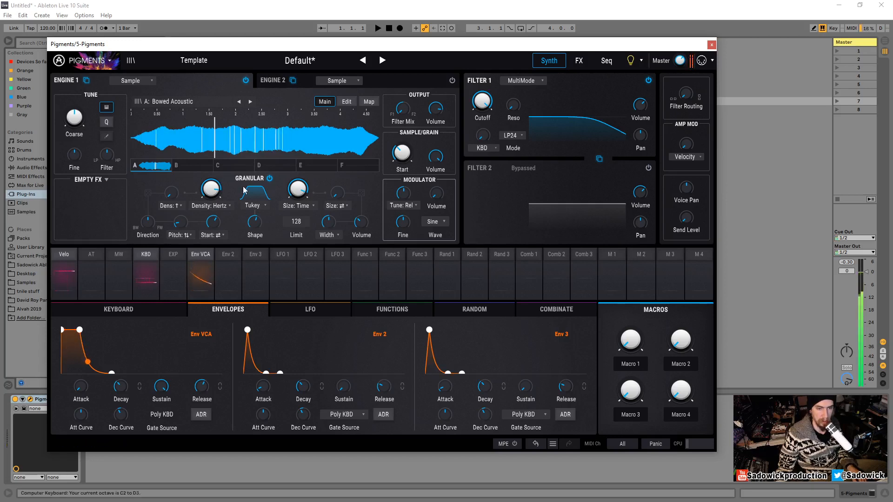
key(a)
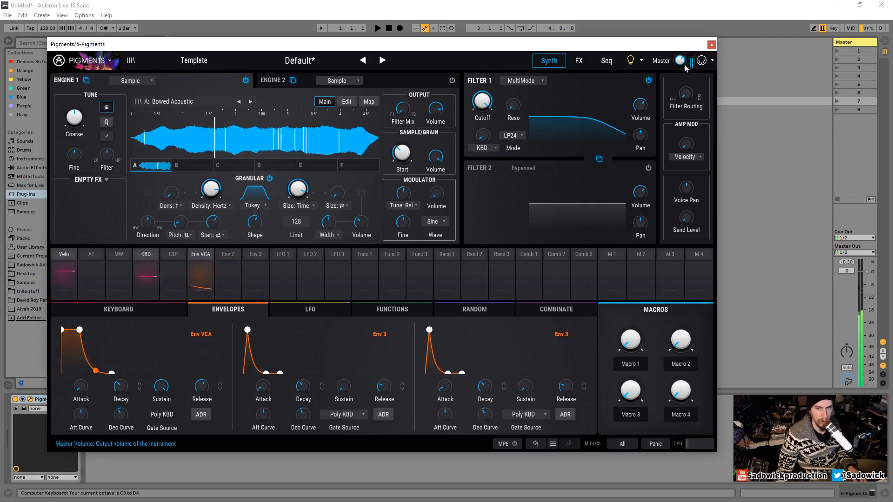
- Lower the master volume slightly and audition the sound across octaves
drag(684, 63, 684, 76)
key(a)
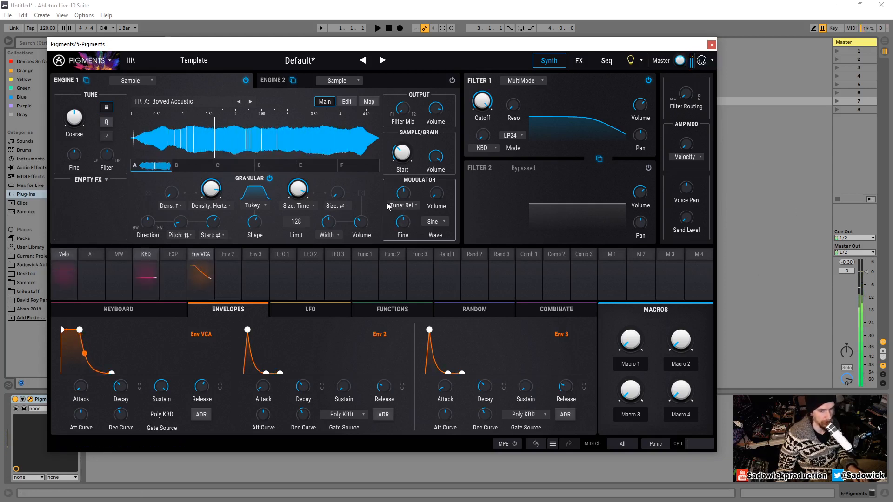
key(x)
key(a)
key(z)
key(a)
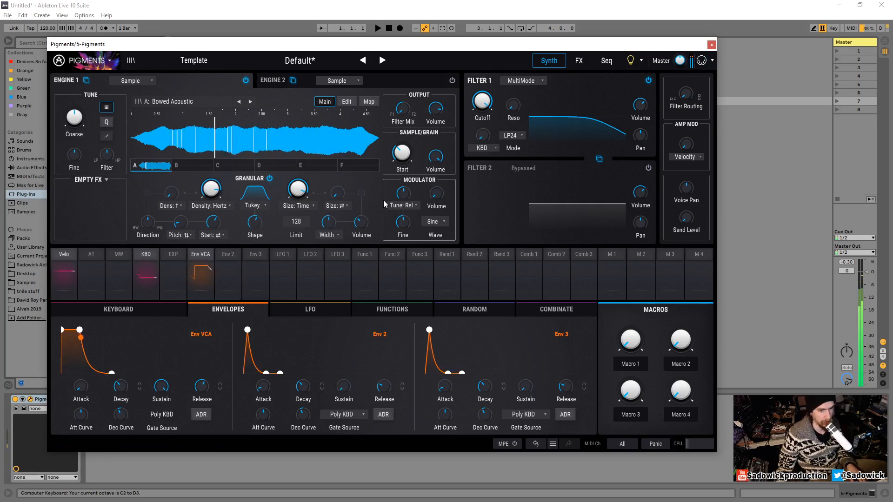
- Step Engine 1's sample forward to Violin - Sustained C4 f while auditioning
click(250, 102)
click(250, 102)
click(251, 101)
key(a)
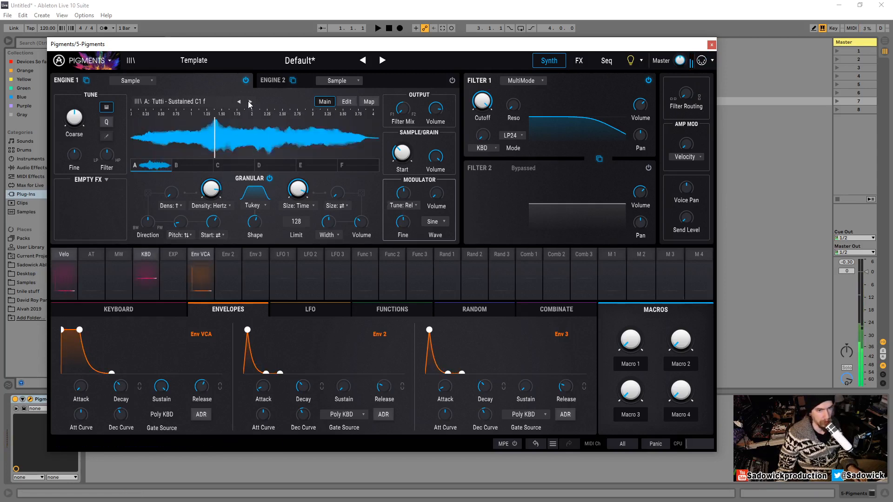
click(250, 102)
click(251, 102)
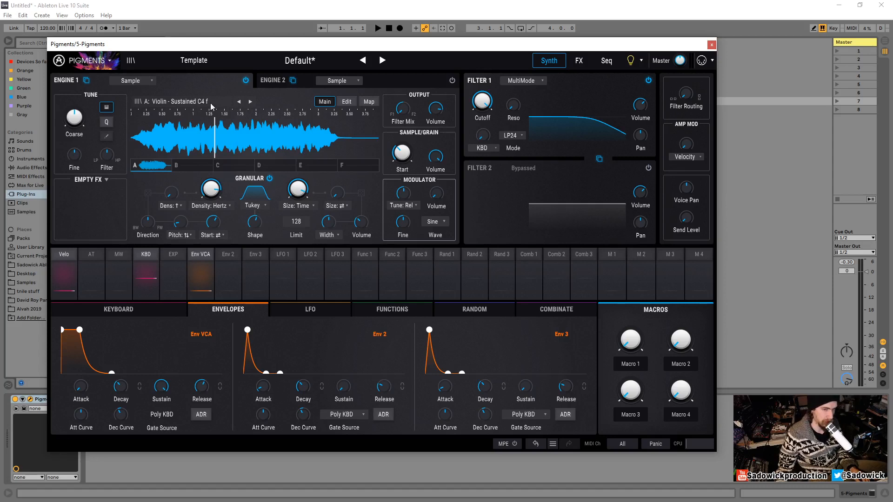
- Move the plugin window and audition the Violin sample an octave lower
drag(228, 45, 237, 52)
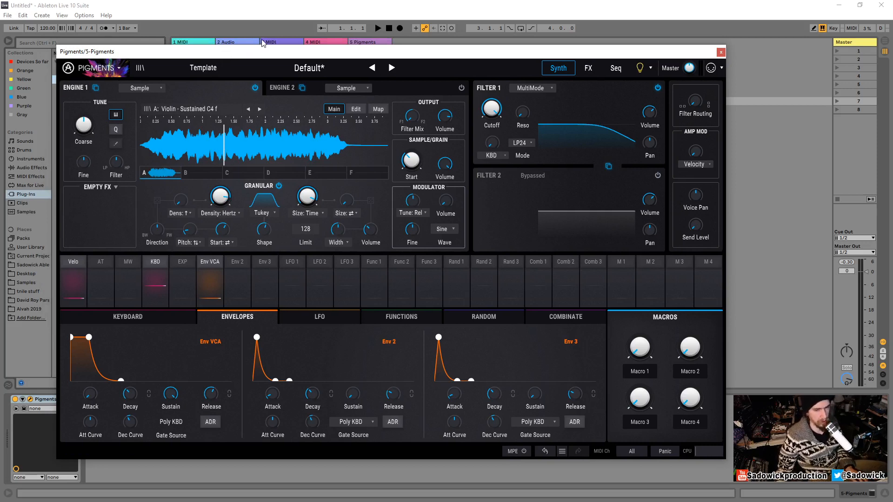
key(d)
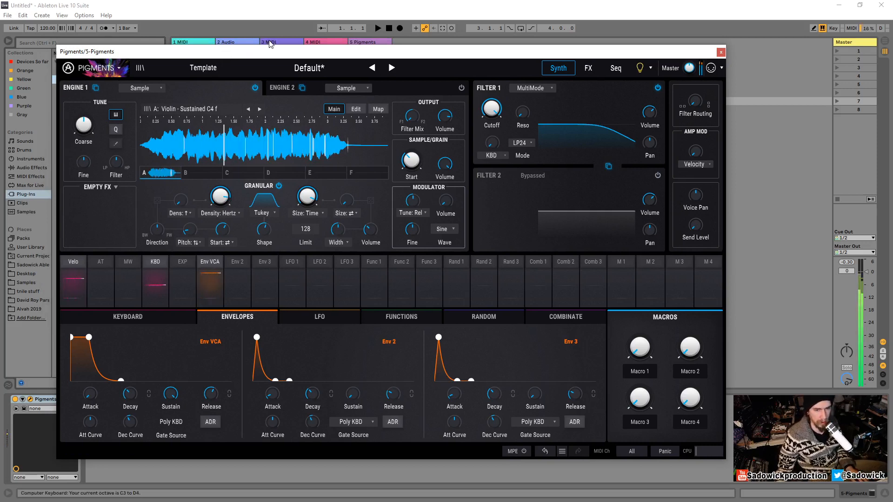
key(z)
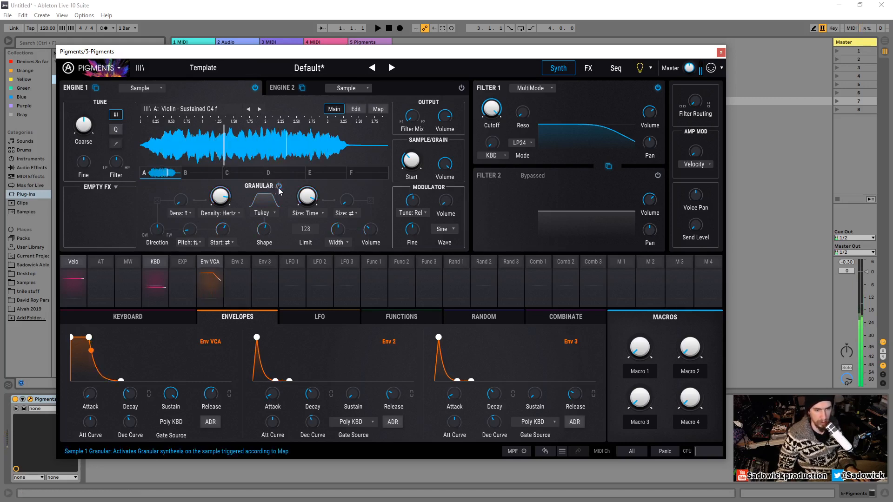
key(d)
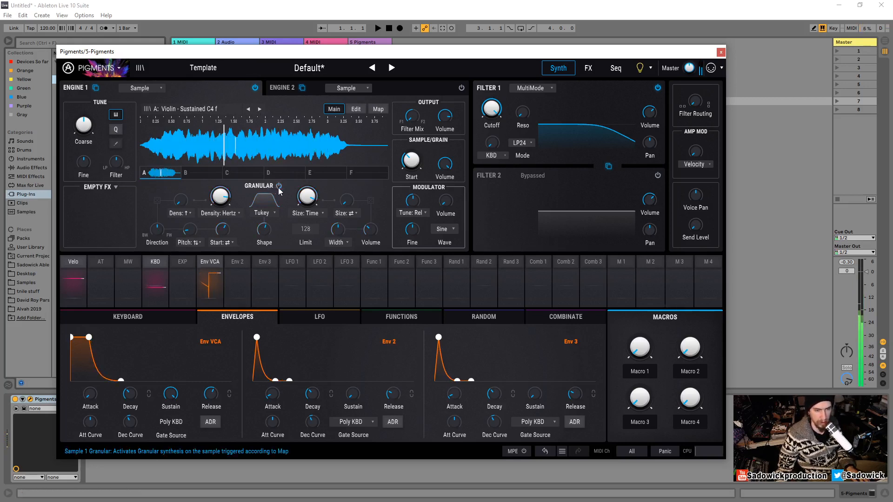
- Browse Engine 1's samples through Berimbau, Celtic Harp and Large PWM to settle on Huge Analog FM
click(260, 109)
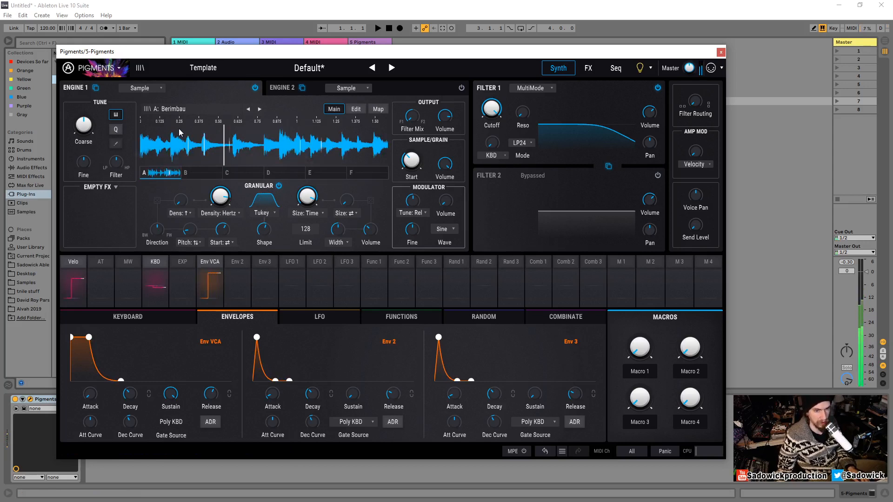
click(279, 186)
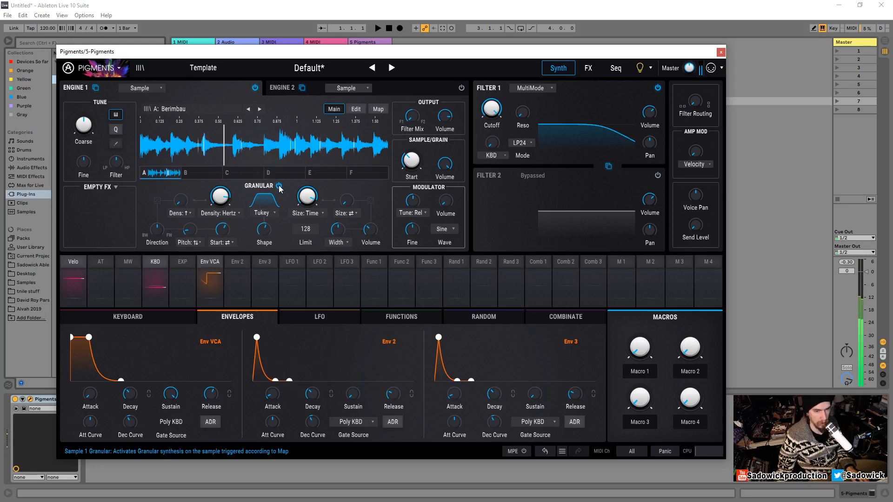
click(261, 109)
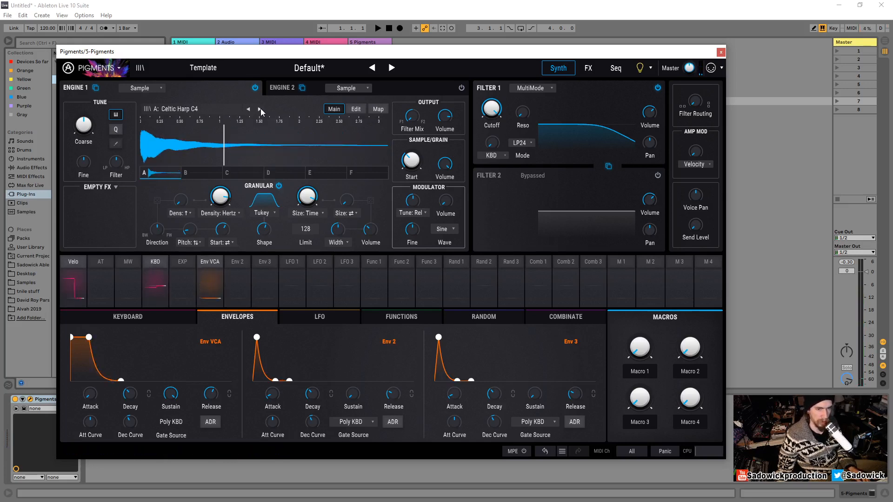
click(261, 109)
click(260, 109)
click(261, 109)
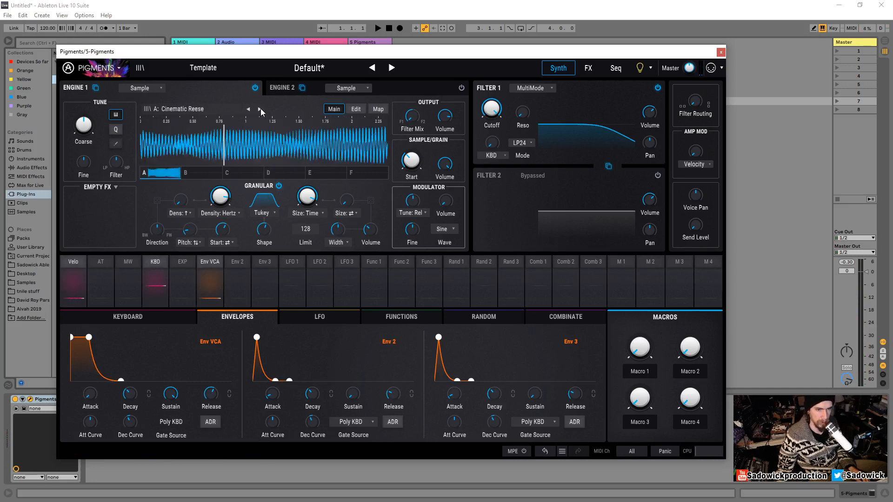
click(260, 109)
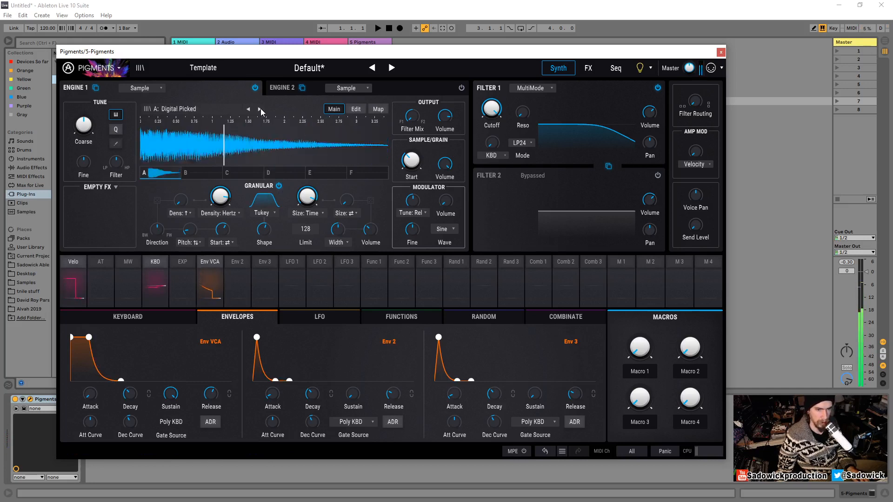
click(261, 109)
click(260, 109)
click(248, 109)
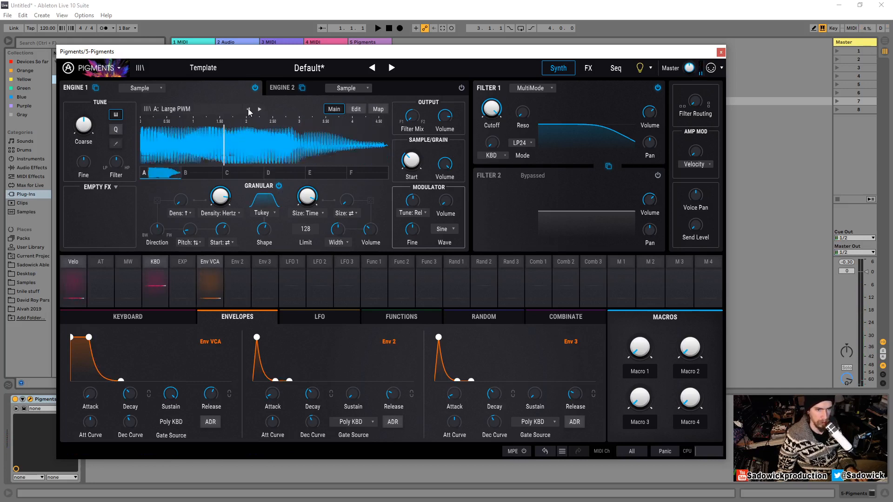
click(249, 110)
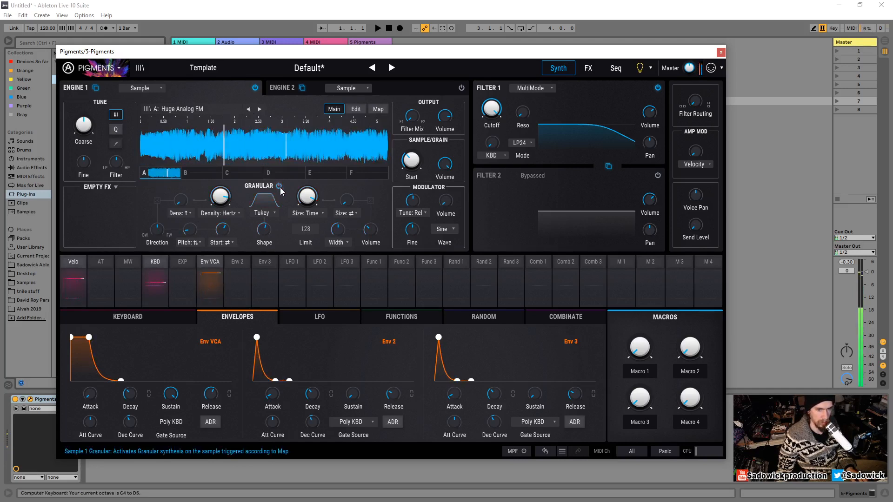
- Audition the Huge Analog FM grains two octaves higher
key(x)
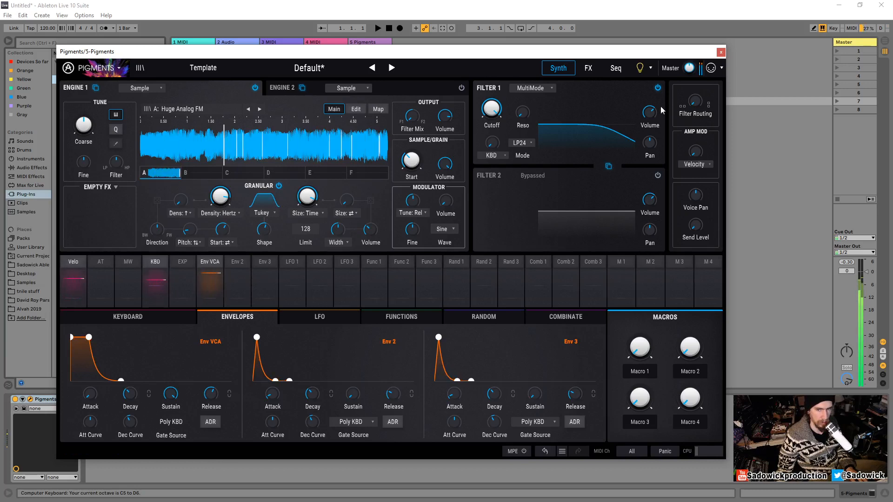
key(x)
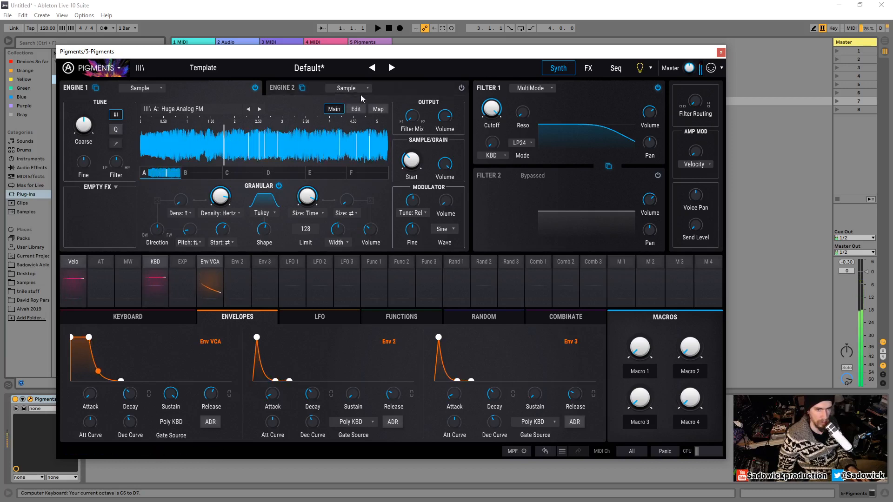
mouse_move(405, 121)
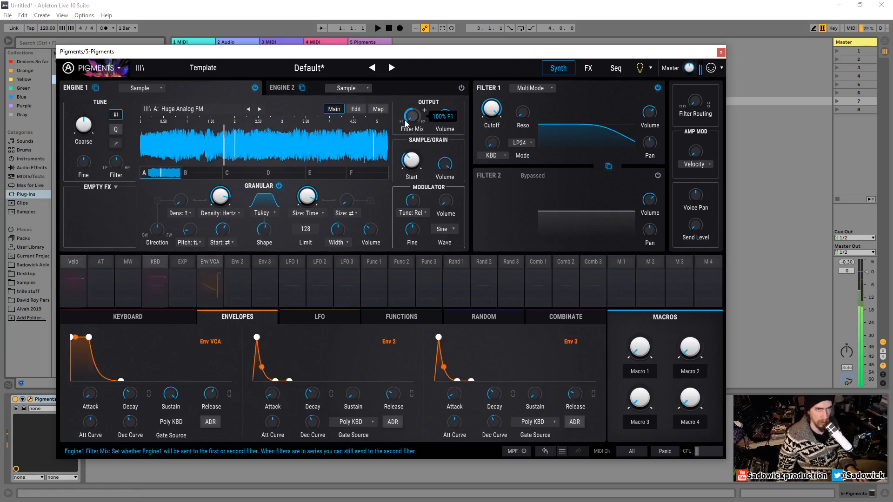